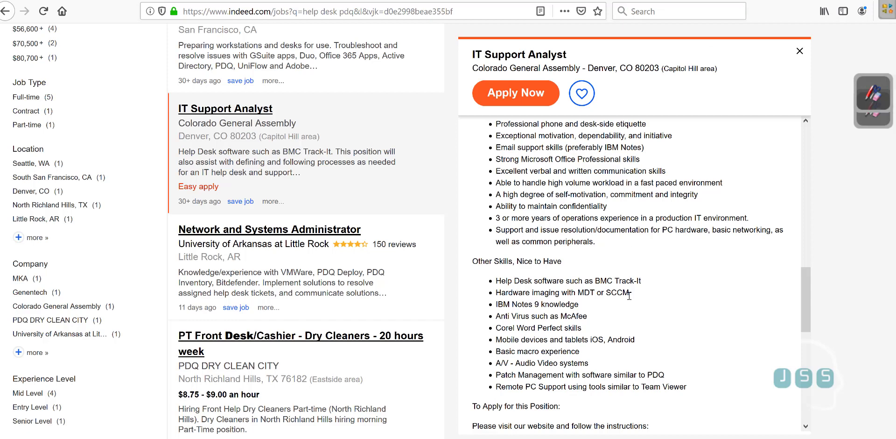
Highlight the patch management requirement mentioning PDQ in the IT Support Analyst job listing.
{"action": "left_click_drag", "start_coordinate": [664, 375], "coordinate": [649, 376]}
{"action": "left_click", "coordinate": [649, 376]}
{"action": "left_click_drag", "start_coordinate": [498, 376], "coordinate": [670, 383]}
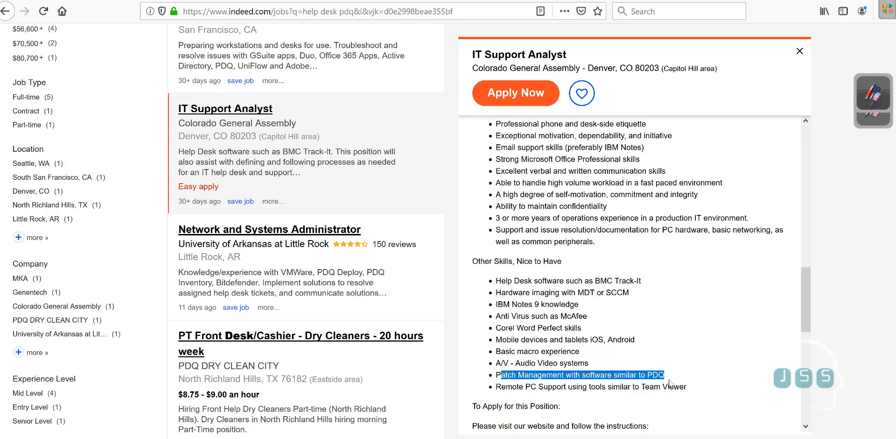
{"action": "left_click", "coordinate": [674, 369]}
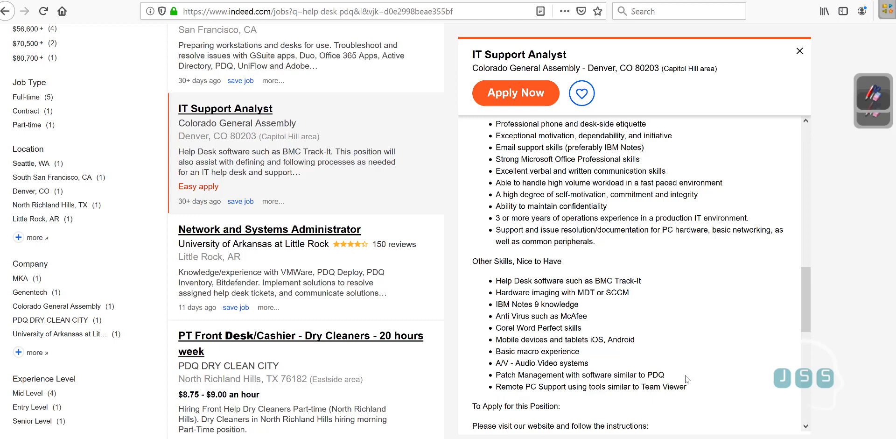
{"action": "left_click_drag", "start_coordinate": [685, 376], "coordinate": [650, 380]}
{"action": "double_click", "coordinate": [650, 376]}
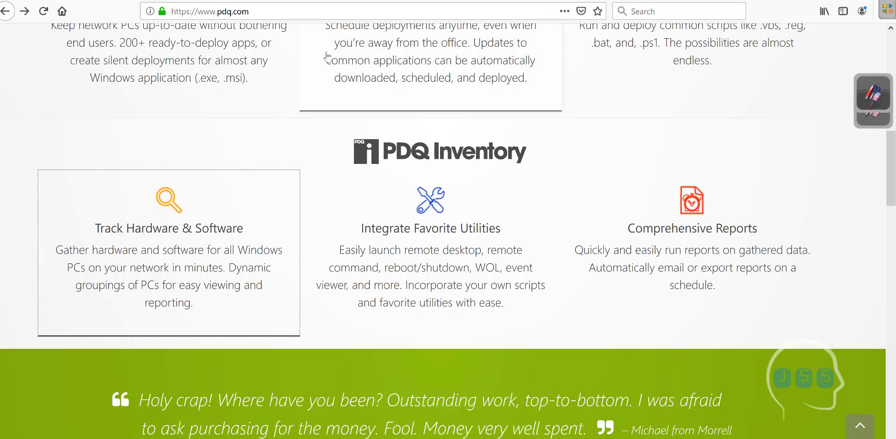
Look over the product features on the PDQ homepage and open the PDQ Inventory product page.
{"action": "scroll", "coordinate": [304, 53], "scroll_direction": "up", "scroll_amount": 8}
{"action": "scroll", "coordinate": [304, 53], "scroll_direction": "up", "scroll_amount": 3}
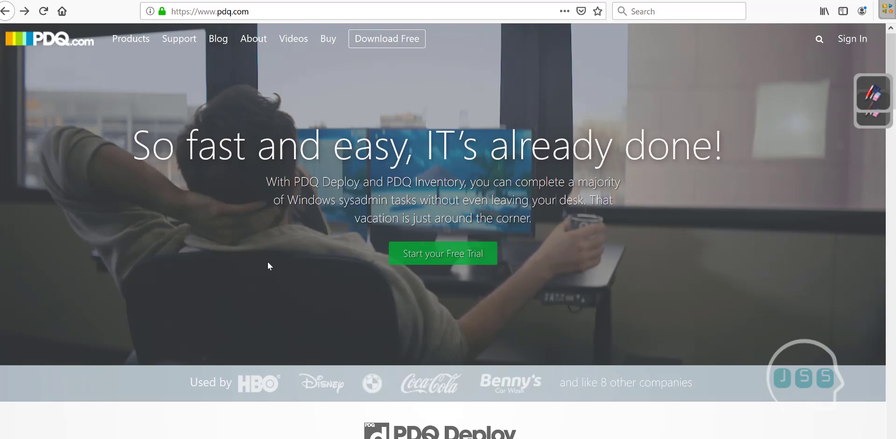
{"action": "scroll", "coordinate": [267, 265], "scroll_direction": "down", "scroll_amount": 4}
{"action": "scroll", "coordinate": [269, 266], "scroll_direction": "down", "scroll_amount": 5}
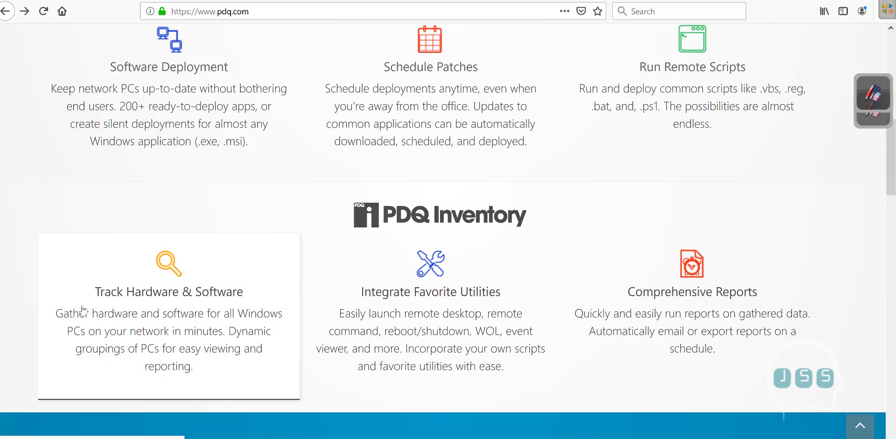
{"action": "scroll", "coordinate": [159, 322], "scroll_direction": "down", "scroll_amount": 1}
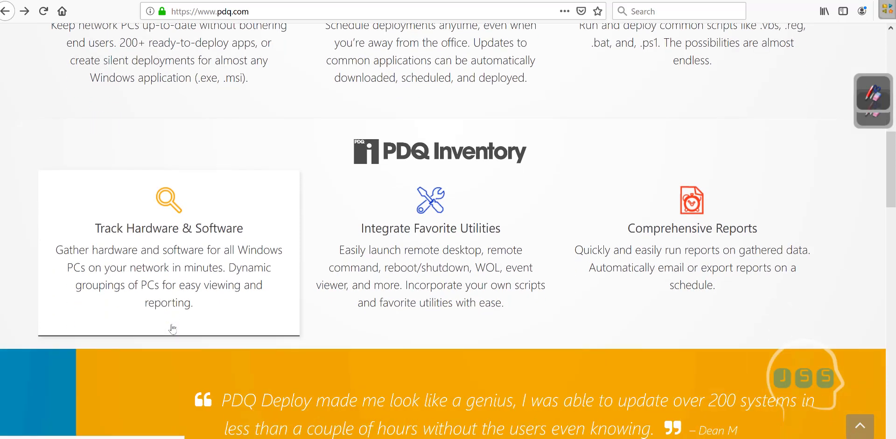
{"action": "left_click", "coordinate": [254, 299]}
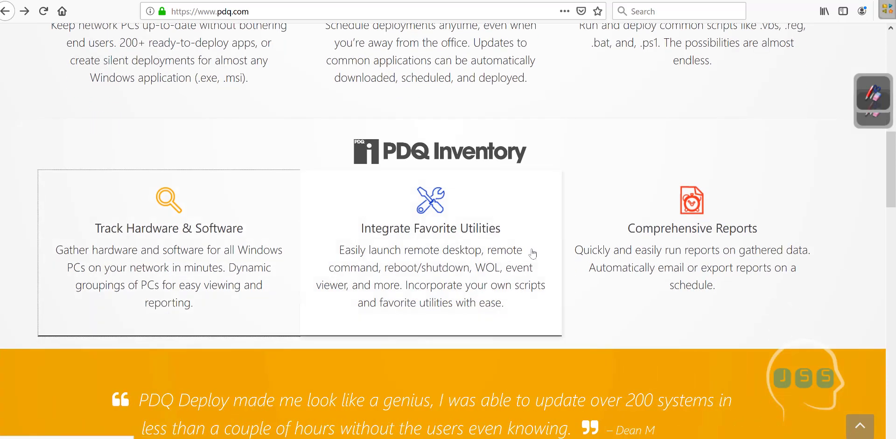
{"action": "left_click", "coordinate": [408, 160]}
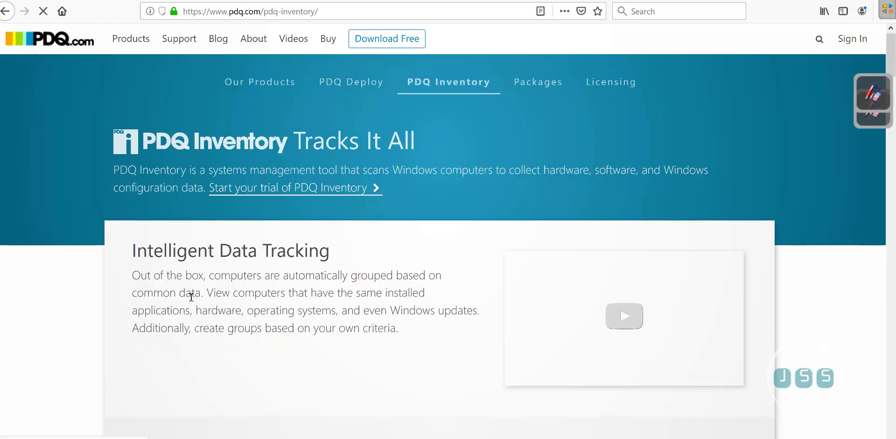
Examine the Intelligent Data Tracking section of the PDQ Inventory page.
{"action": "scroll", "coordinate": [298, 314], "scroll_direction": "down", "scroll_amount": 3}
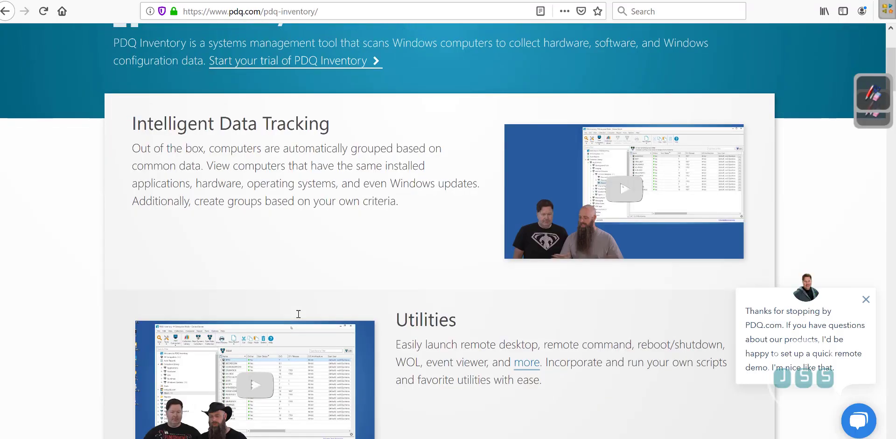
{"action": "scroll", "coordinate": [299, 312], "scroll_direction": "up", "scroll_amount": 1}
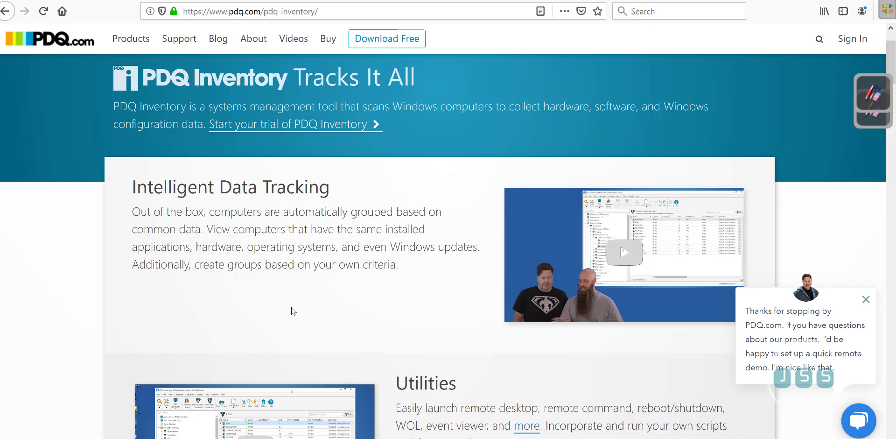
{"action": "scroll", "coordinate": [282, 298], "scroll_direction": "down", "scroll_amount": 1}
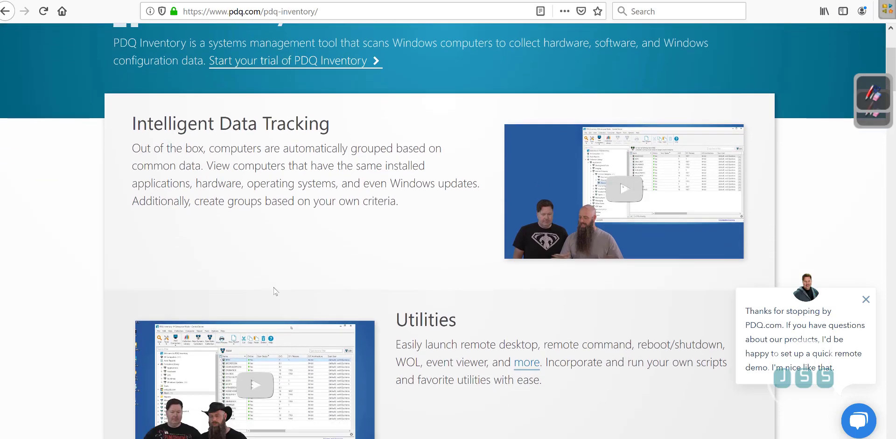
{"action": "scroll", "coordinate": [269, 281], "scroll_direction": "down", "scroll_amount": 1}
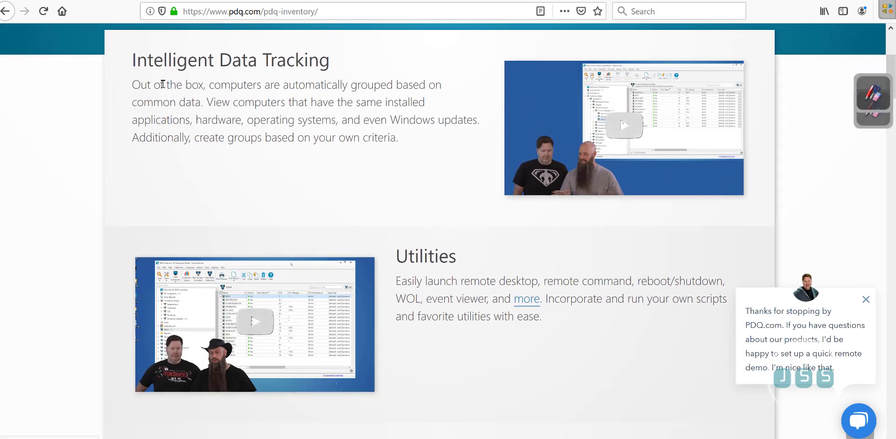
{"action": "left_click_drag", "start_coordinate": [126, 58], "coordinate": [350, 68]}
{"action": "scroll", "coordinate": [467, 201], "scroll_direction": "down", "scroll_amount": 1}
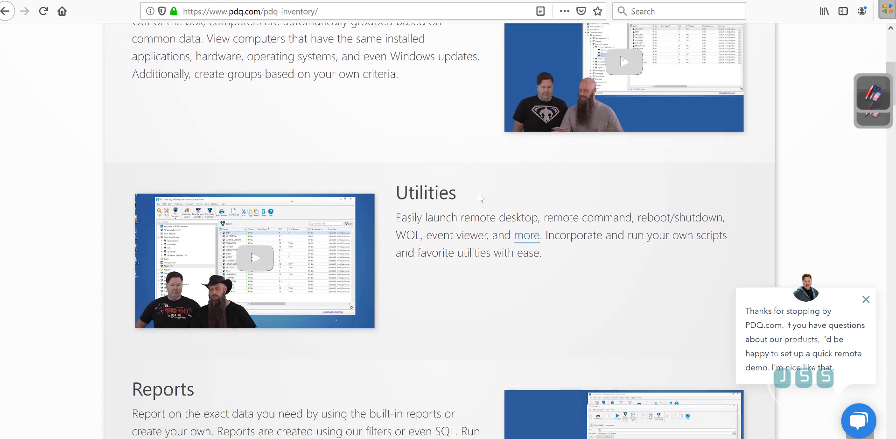
Examine the Utilities, Reports and Integration with PDQ Deploy sections, highlighting their headings.
{"action": "left_click_drag", "start_coordinate": [457, 195], "coordinate": [407, 196]}
{"action": "scroll", "coordinate": [247, 288], "scroll_direction": "down", "scroll_amount": 2}
{"action": "scroll", "coordinate": [247, 289], "scroll_direction": "down", "scroll_amount": 1}
{"action": "left_click_drag", "start_coordinate": [247, 289], "coordinate": [82, 262]}
{"action": "scroll", "coordinate": [82, 262], "scroll_direction": "down", "scroll_amount": 6}
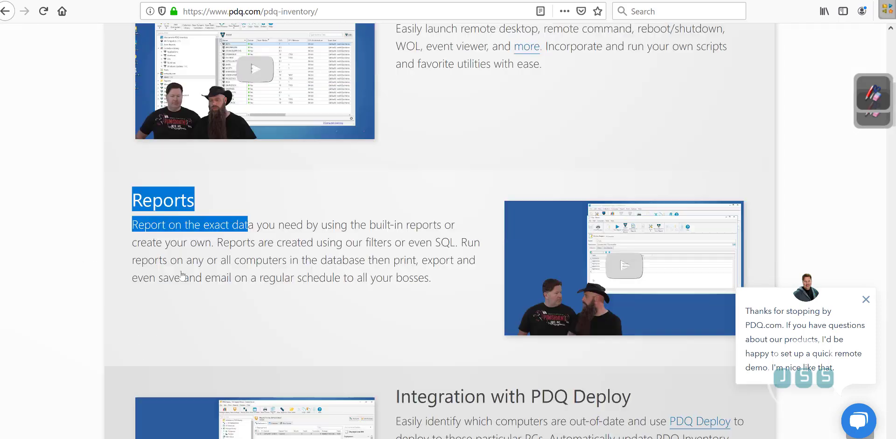
{"action": "left_click_drag", "start_coordinate": [647, 211], "coordinate": [423, 198]}
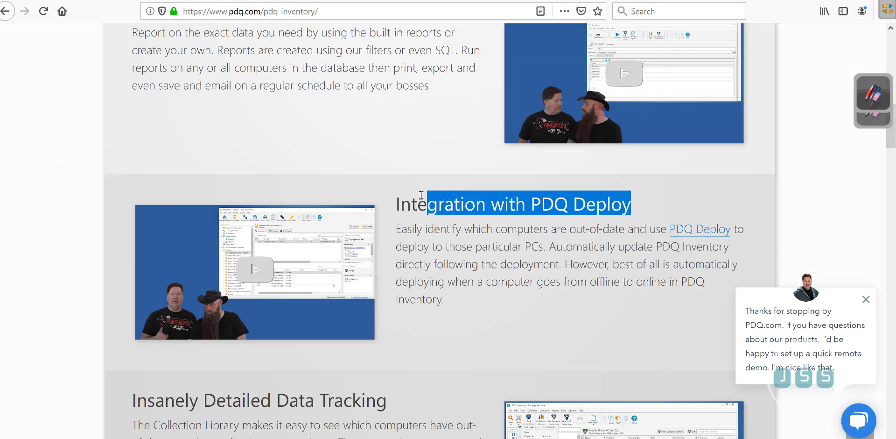
Examine the sections on detailed data tracking, scannable data, multi-admin access and the optional agent.
{"action": "scroll", "coordinate": [421, 195], "scroll_direction": "down", "scroll_amount": 4}
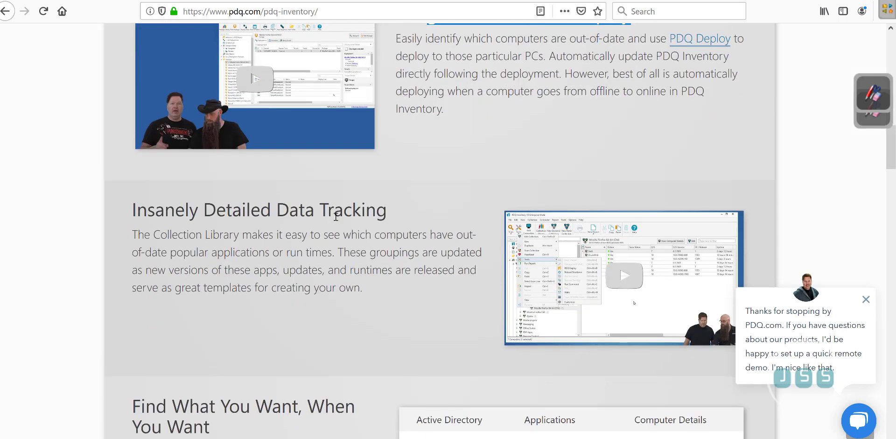
{"action": "left_click_drag", "start_coordinate": [131, 210], "coordinate": [410, 215]}
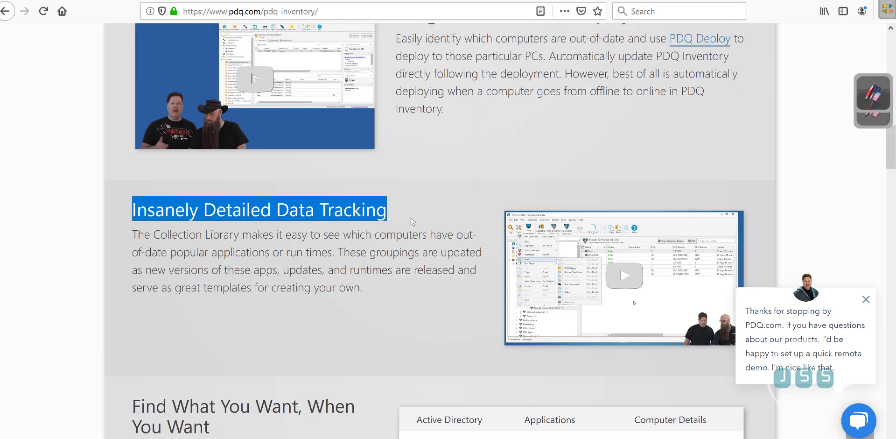
{"action": "scroll", "coordinate": [363, 250], "scroll_direction": "down", "scroll_amount": 4}
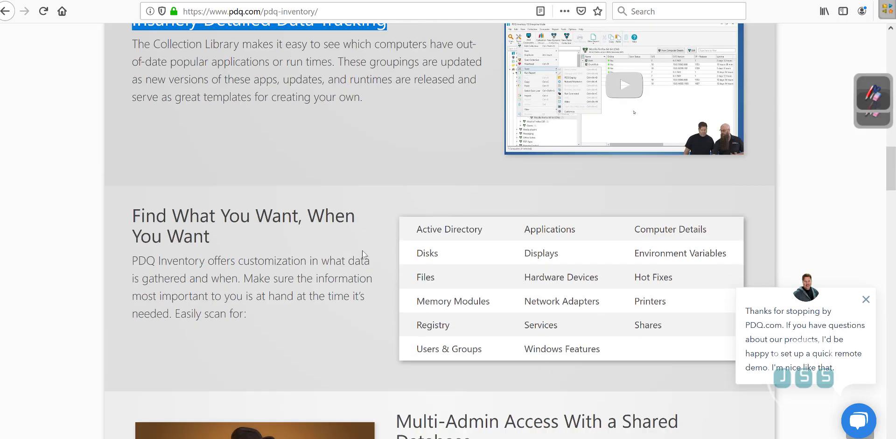
{"action": "scroll", "coordinate": [363, 247], "scroll_direction": "down", "scroll_amount": 4}
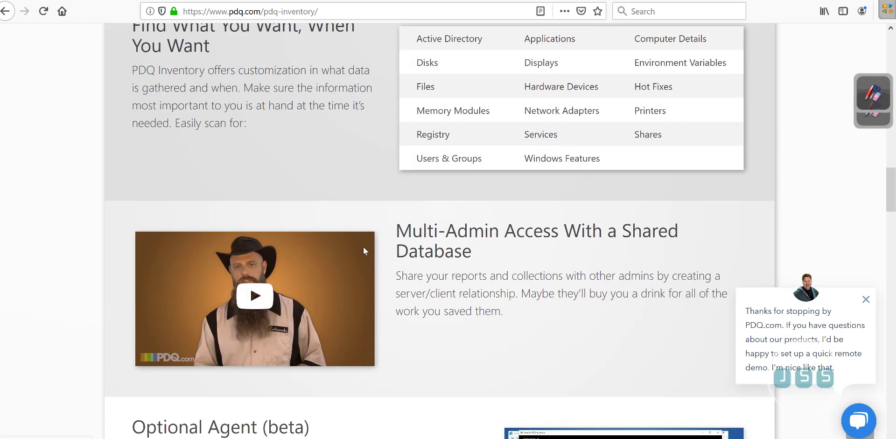
{"action": "scroll", "coordinate": [363, 247], "scroll_direction": "down", "scroll_amount": 4}
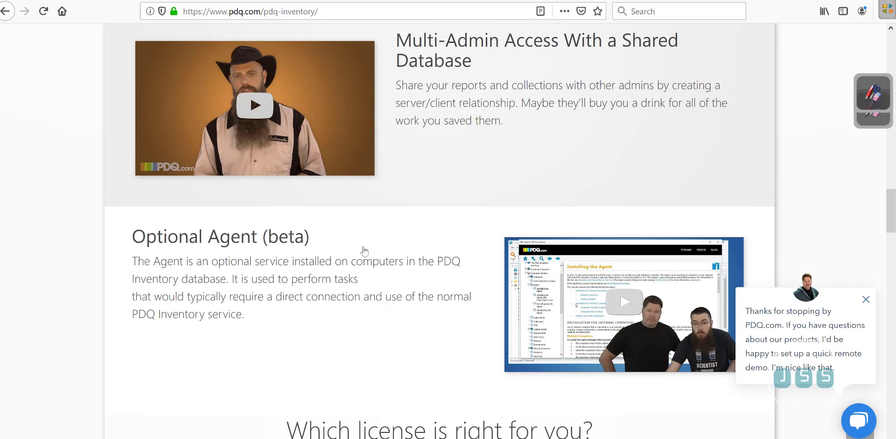
{"action": "scroll", "coordinate": [365, 250], "scroll_direction": "down", "scroll_amount": 3}
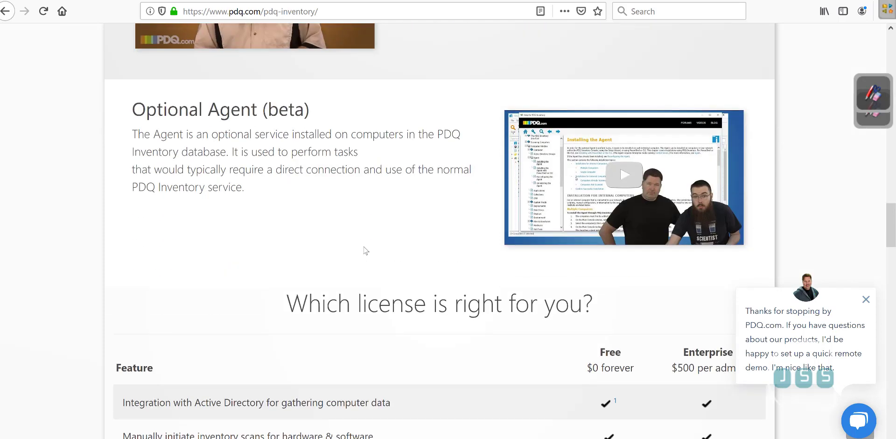
Compare the Free and Enterprise features of PDQ Inventory in the license table.
{"action": "scroll", "coordinate": [366, 251], "scroll_direction": "down", "scroll_amount": 6}
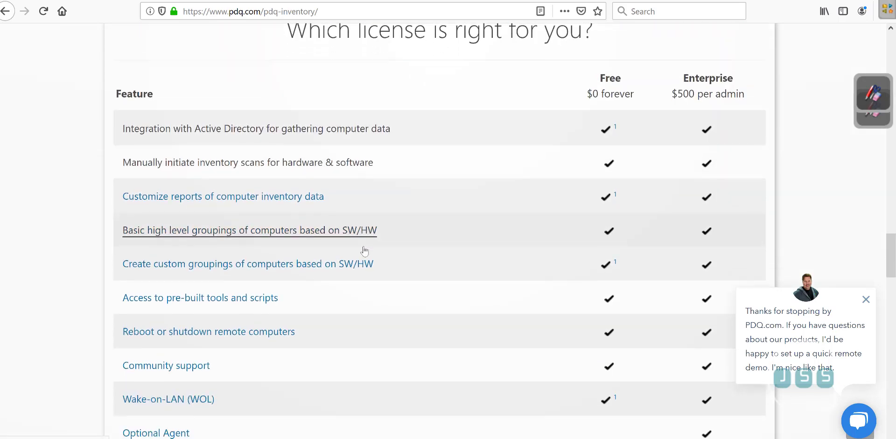
{"action": "scroll", "coordinate": [364, 250], "scroll_direction": "down", "scroll_amount": 1}
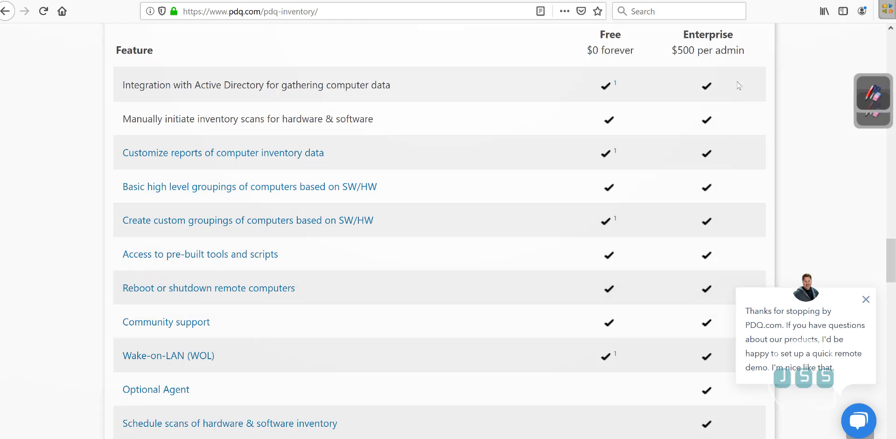
{"action": "left_click_drag", "start_coordinate": [685, 34], "coordinate": [747, 38]}
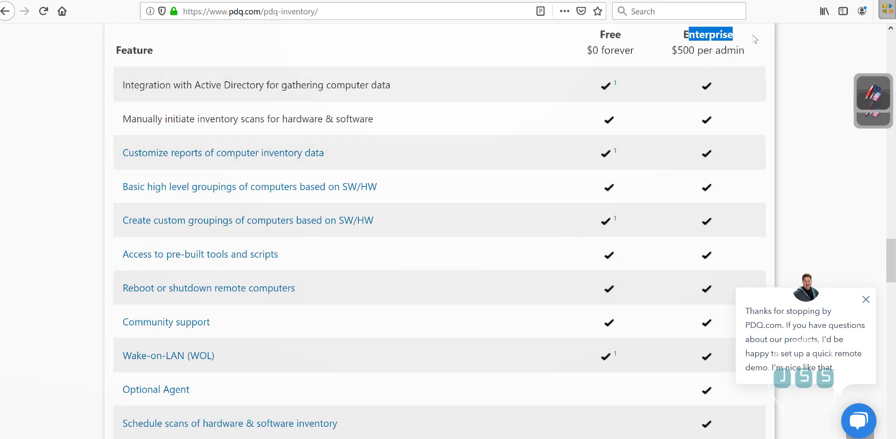
{"action": "left_click", "coordinate": [734, 43]}
{"action": "scroll", "coordinate": [651, 126], "scroll_direction": "down", "scroll_amount": 4}
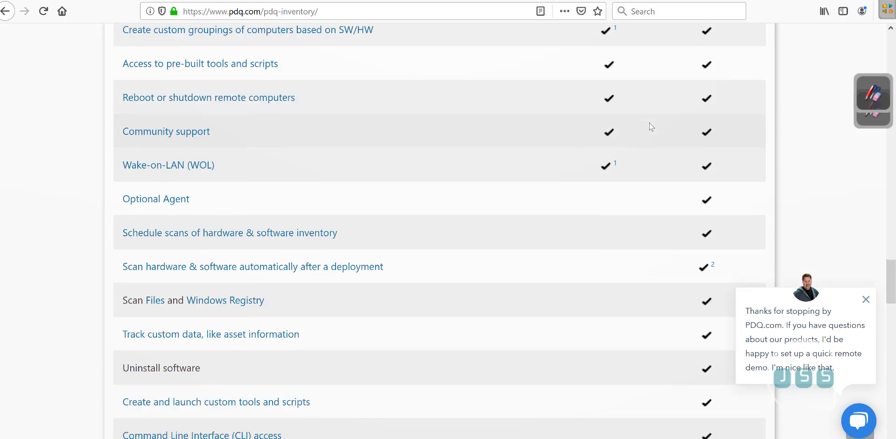
{"action": "scroll", "coordinate": [651, 126], "scroll_direction": "down", "scroll_amount": 8}
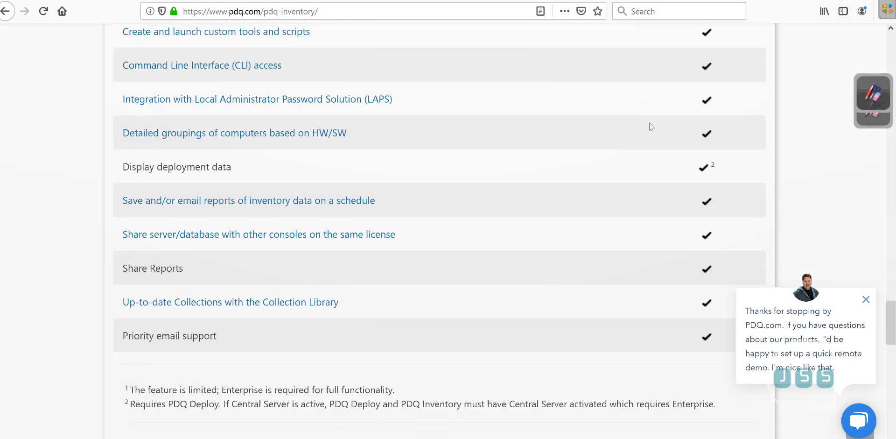
{"action": "scroll", "coordinate": [652, 126], "scroll_direction": "down", "scroll_amount": 2}
{"action": "scroll", "coordinate": [651, 126], "scroll_direction": "up", "scroll_amount": 7}
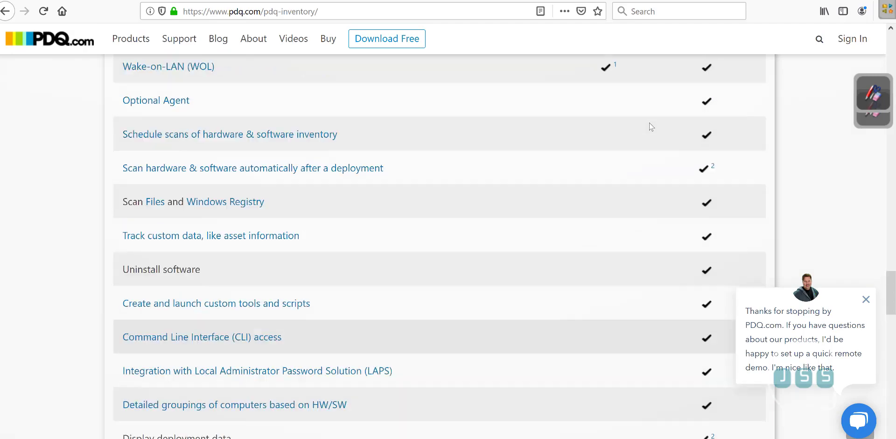
{"action": "scroll", "coordinate": [652, 126], "scroll_direction": "up", "scroll_amount": 5}
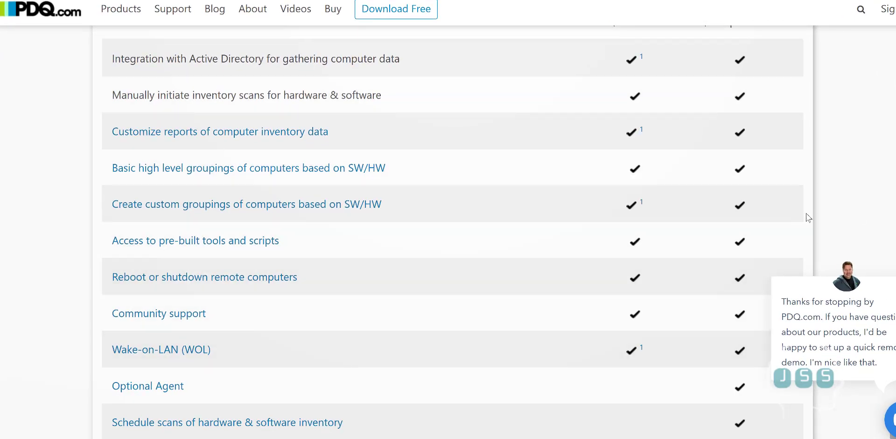
{"action": "scroll", "coordinate": [680, 186], "scroll_direction": "up", "scroll_amount": 5}
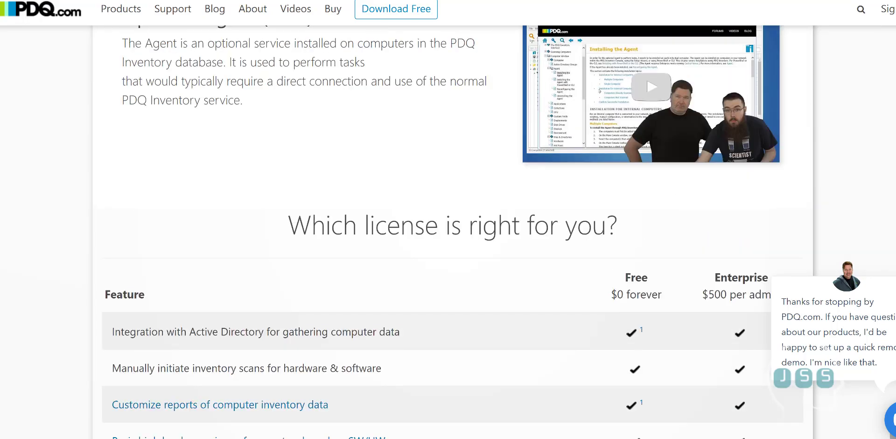
{"action": "scroll", "coordinate": [240, 146], "scroll_direction": "up", "scroll_amount": 4}
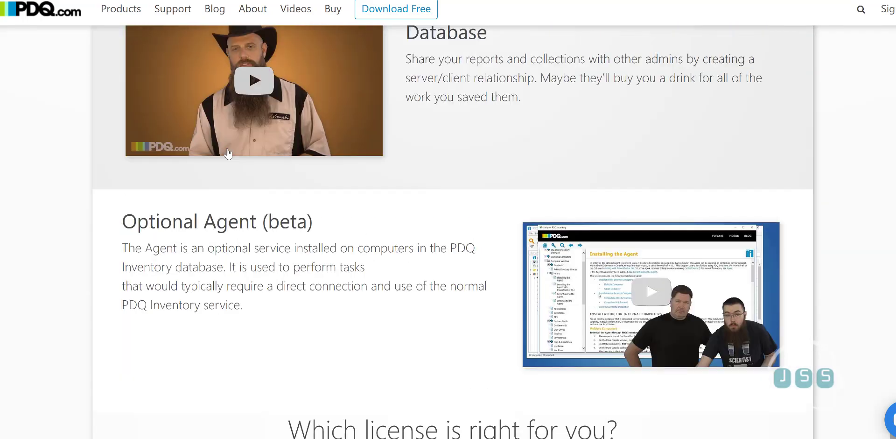
{"action": "scroll", "coordinate": [227, 153], "scroll_direction": "up", "scroll_amount": 4}
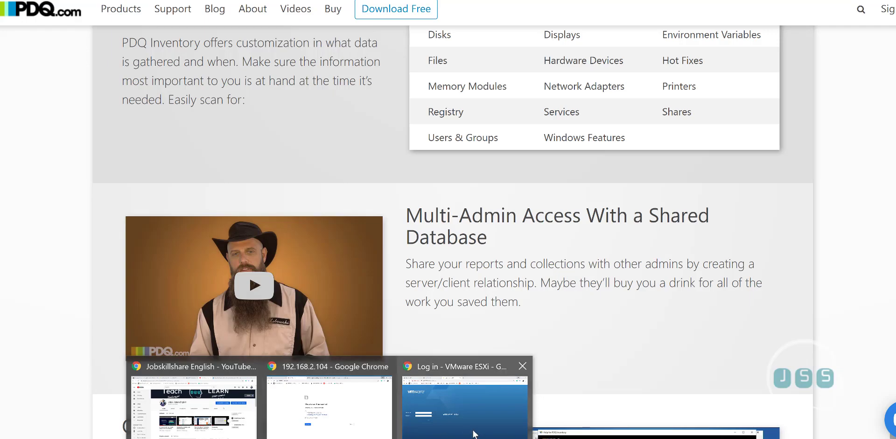
Switch to the VMware ESXi host client and open a console to the spicework2018v virtual machine.
{"action": "left_click", "coordinate": [463, 419]}
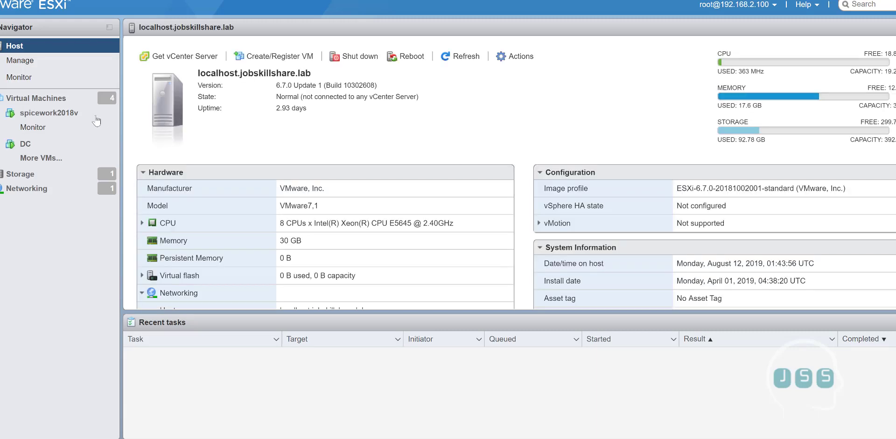
{"action": "left_click", "coordinate": [62, 99]}
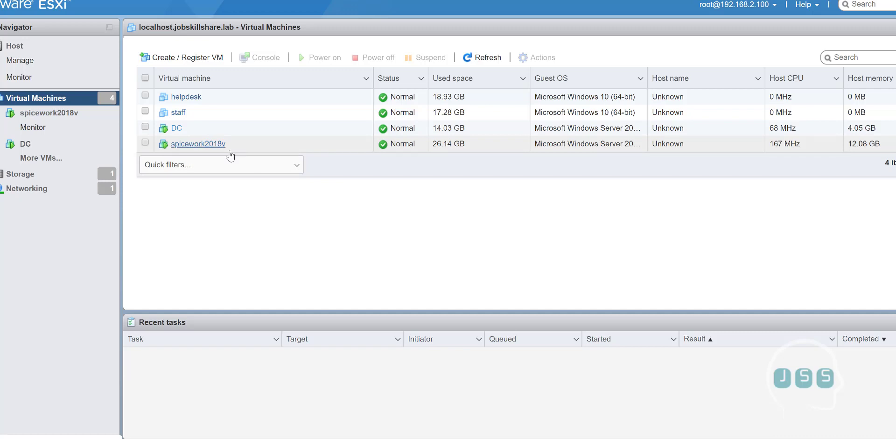
{"action": "left_click", "coordinate": [200, 144]}
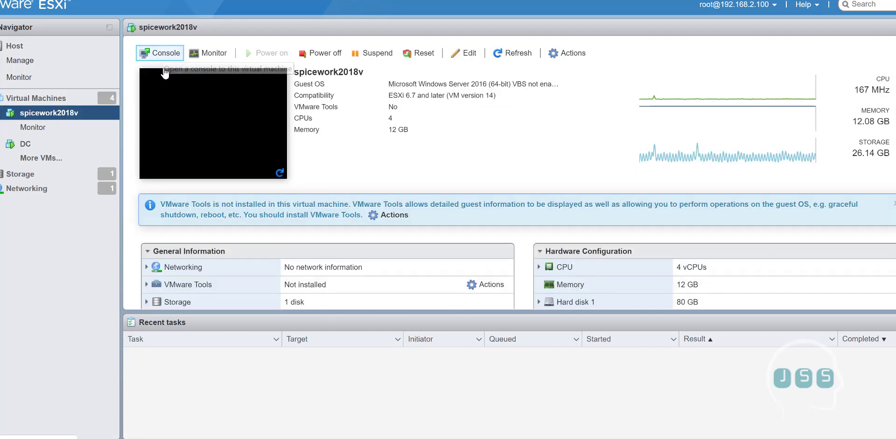
{"action": "left_click", "coordinate": [163, 56]}
{"action": "left_click", "coordinate": [166, 66]}
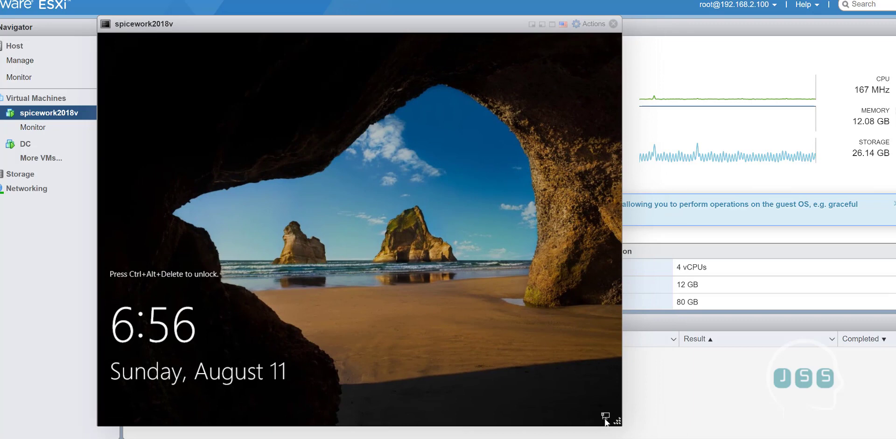
Send Ctrl+Alt+Delete to the spicework2018v guest and sign in to the help desk account with its password.
{"action": "left_click", "coordinate": [586, 28]}
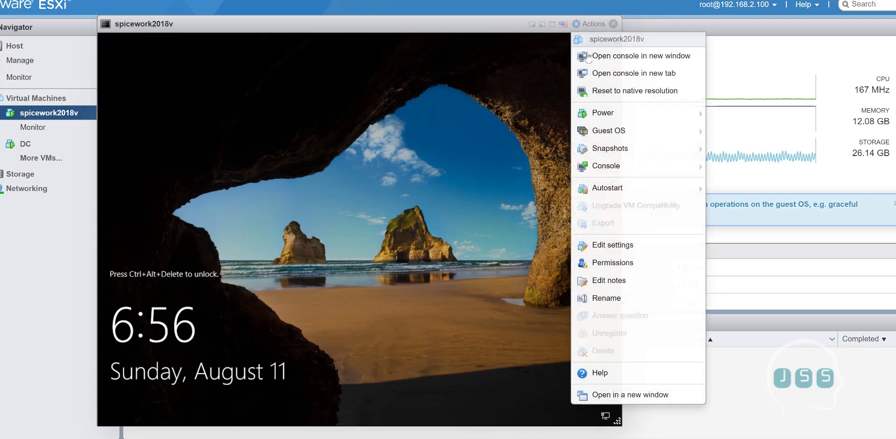
{"action": "mouse_move", "coordinate": [615, 134]}
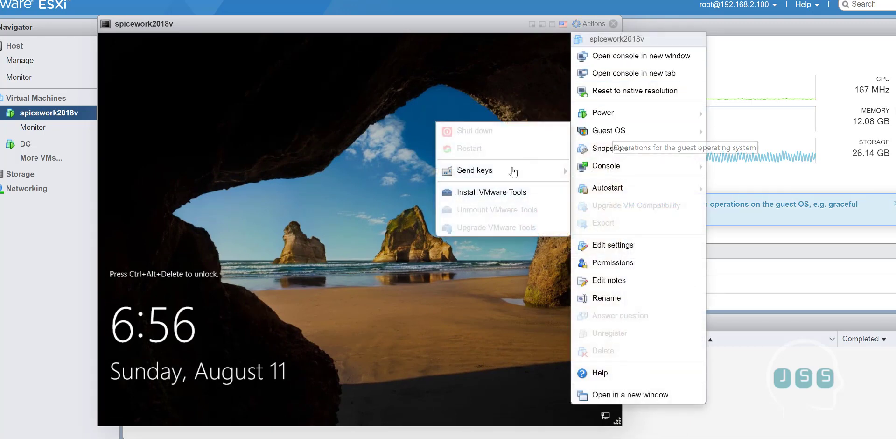
{"action": "mouse_move", "coordinate": [494, 170]}
{"action": "left_click", "coordinate": [326, 170]}
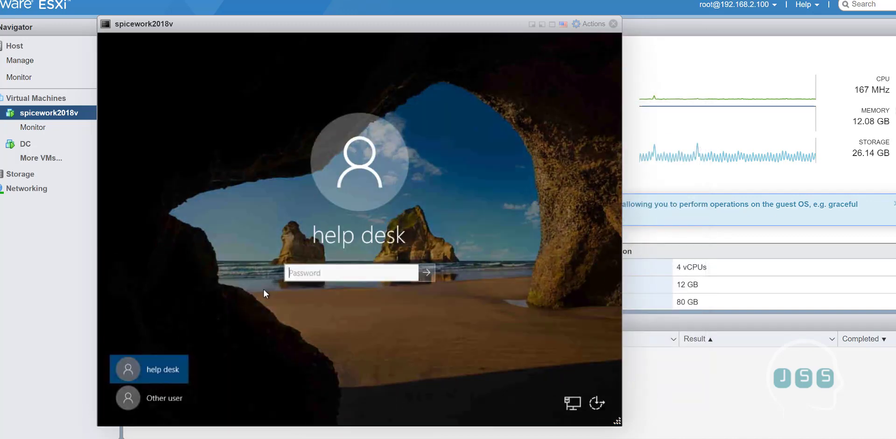
{"action": "type", "text": "********"}
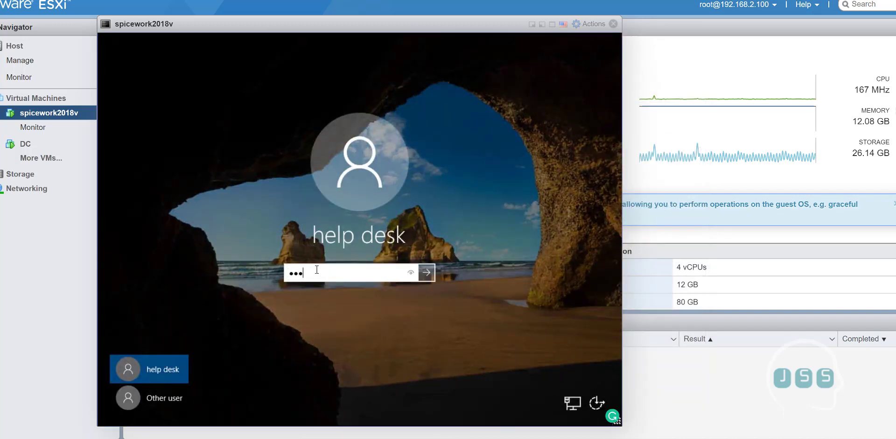
{"action": "key", "text": "Return"}
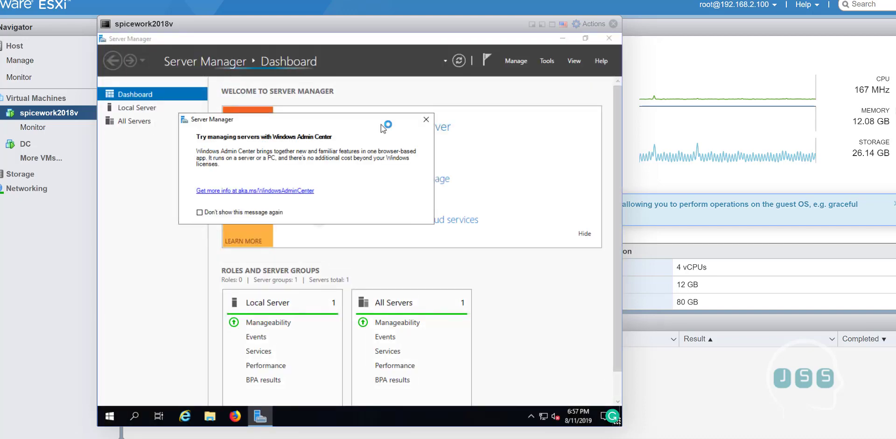
Dismiss the Windows Admin Center message, minimize Server Manager, and open google.com in a maximized Firefox window.
{"action": "left_click", "coordinate": [426, 120]}
{"action": "left_click", "coordinate": [561, 39]}
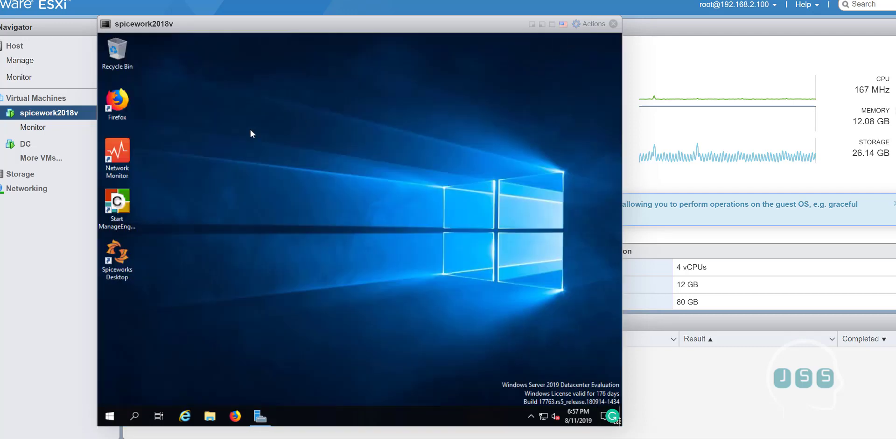
{"action": "double_click", "coordinate": [123, 102]}
{"action": "left_click", "coordinate": [539, 45]}
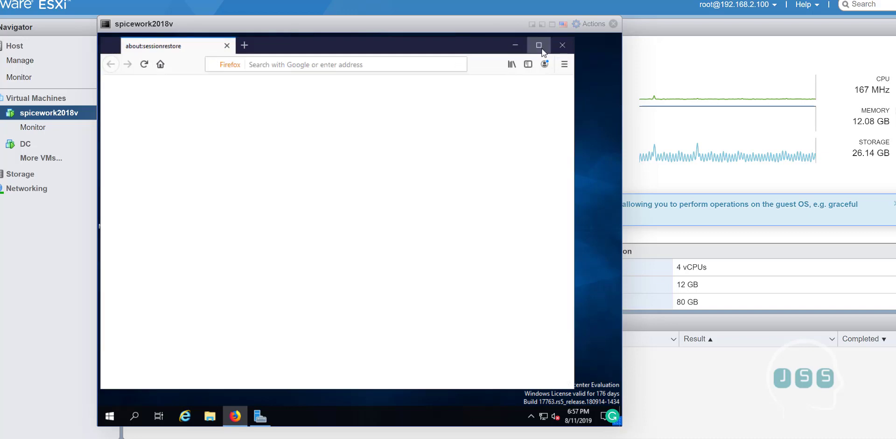
{"action": "left_click", "coordinate": [324, 65]}
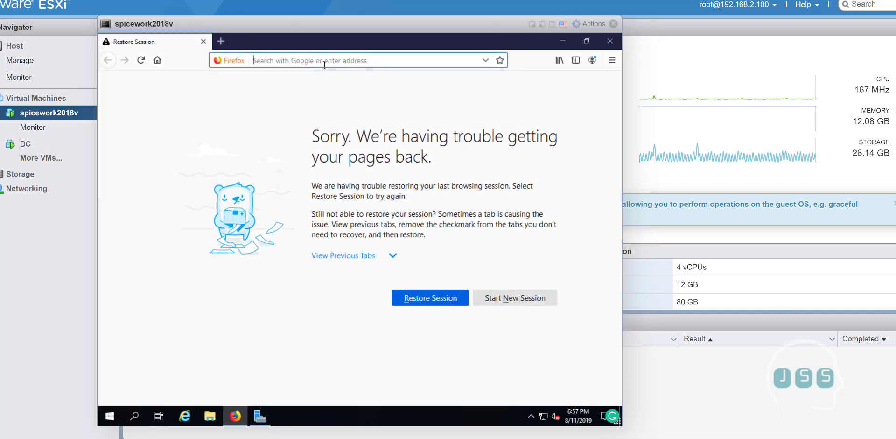
{"action": "type", "text": "google.com/"}
{"action": "key", "text": "Return"}
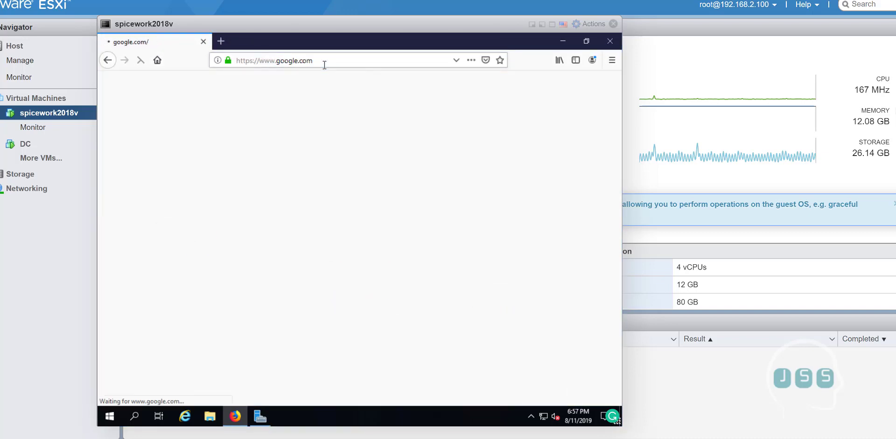
Search Google for "pdq inventory" and open the PDQ Inventory product page on PDQ.com.
{"action": "type", "text": "pq"}
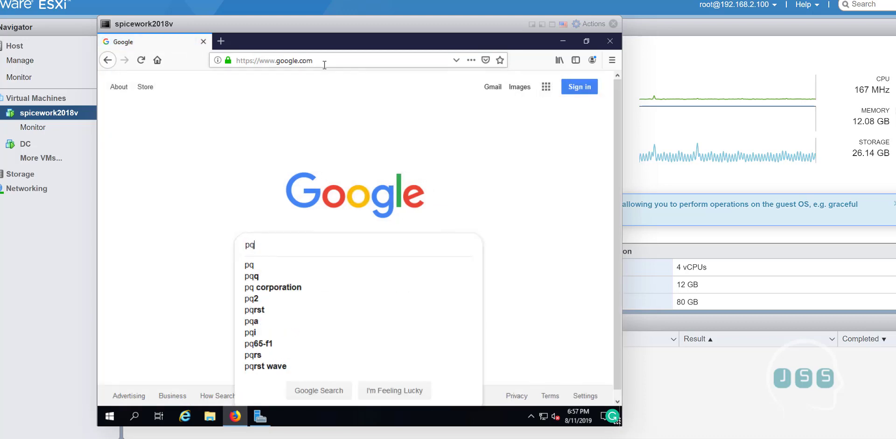
{"action": "key", "text": "BackSpace"}
{"action": "type", "text": "dq in"}
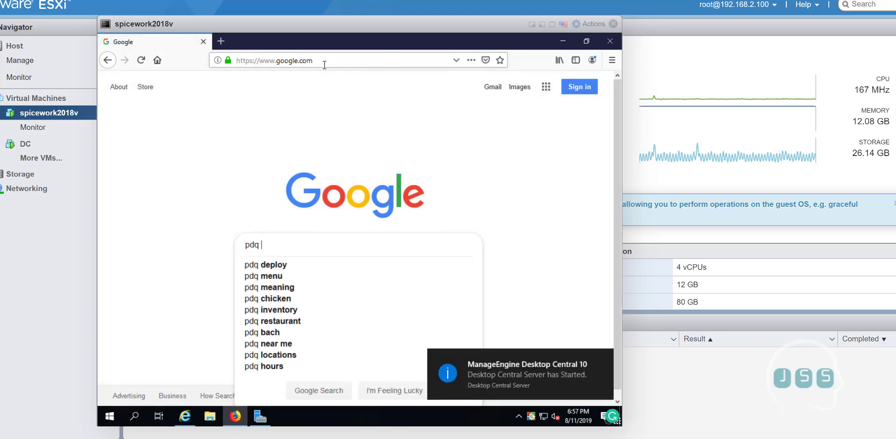
{"action": "type", "text": "ventory"}
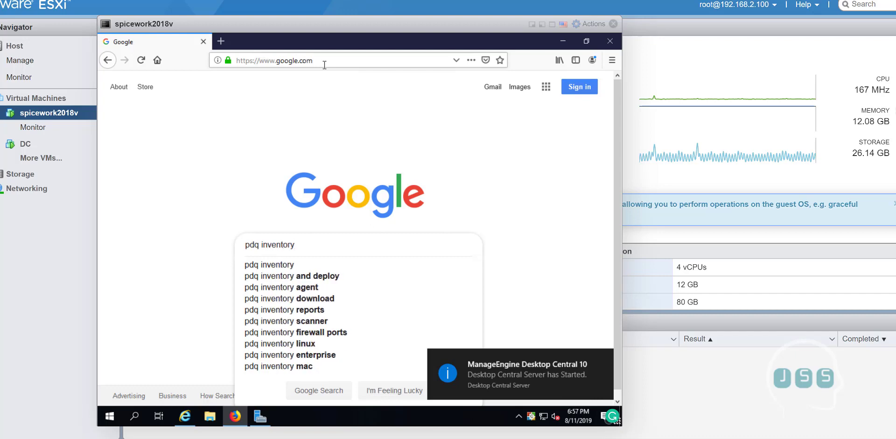
{"action": "key", "text": "Return"}
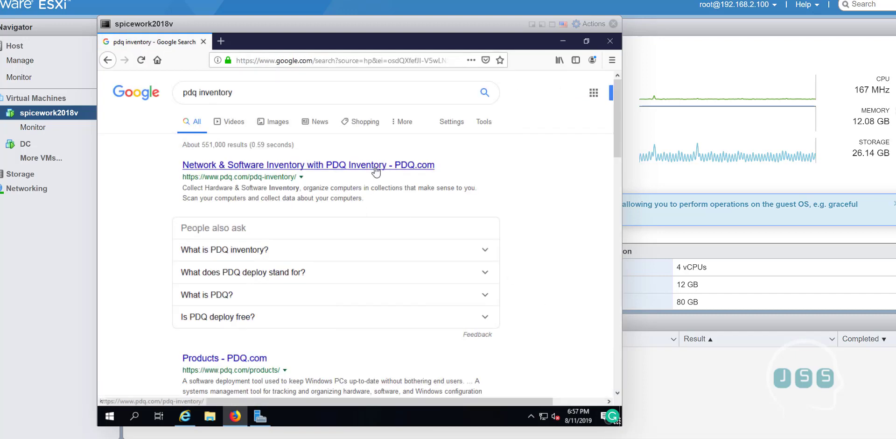
{"action": "left_click", "coordinate": [375, 166]}
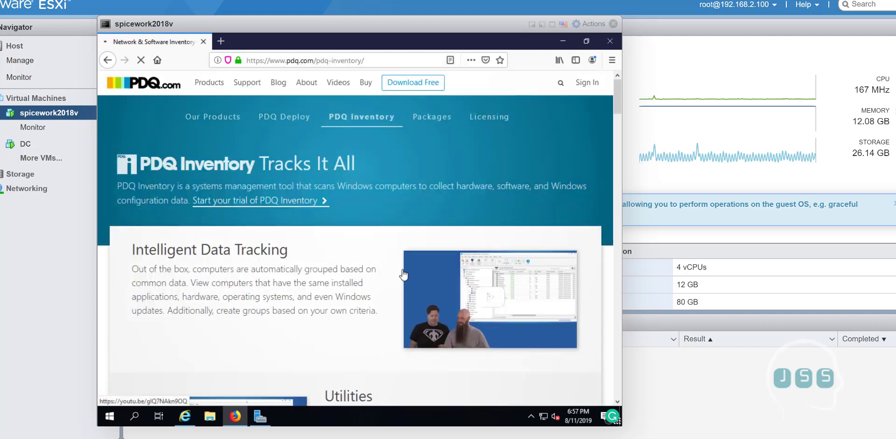
Dismiss the chat message, accept the site's cookies, and open the download form offered below the PDQ Inventory license table.
{"action": "scroll", "coordinate": [385, 323], "scroll_direction": "down", "scroll_amount": 5}
{"action": "scroll", "coordinate": [386, 322], "scroll_direction": "down", "scroll_amount": 3}
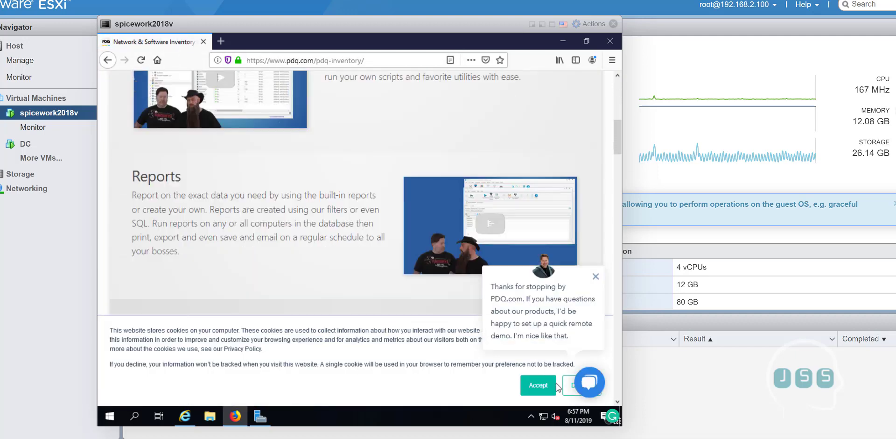
{"action": "left_click", "coordinate": [595, 277]}
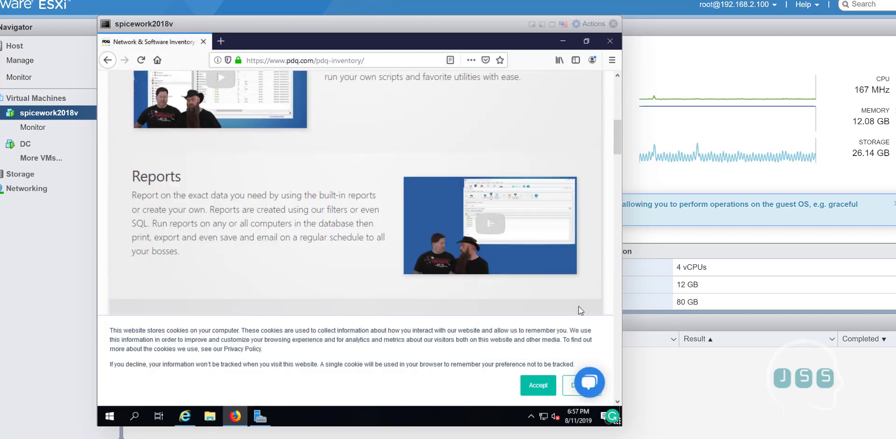
{"action": "left_click", "coordinate": [549, 386]}
{"action": "scroll", "coordinate": [390, 335], "scroll_direction": "down", "scroll_amount": 6}
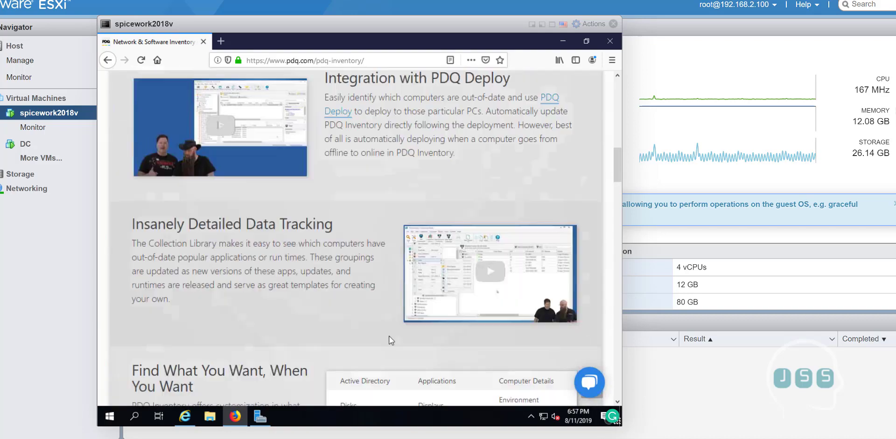
{"action": "scroll", "coordinate": [391, 335], "scroll_direction": "down", "scroll_amount": 20}
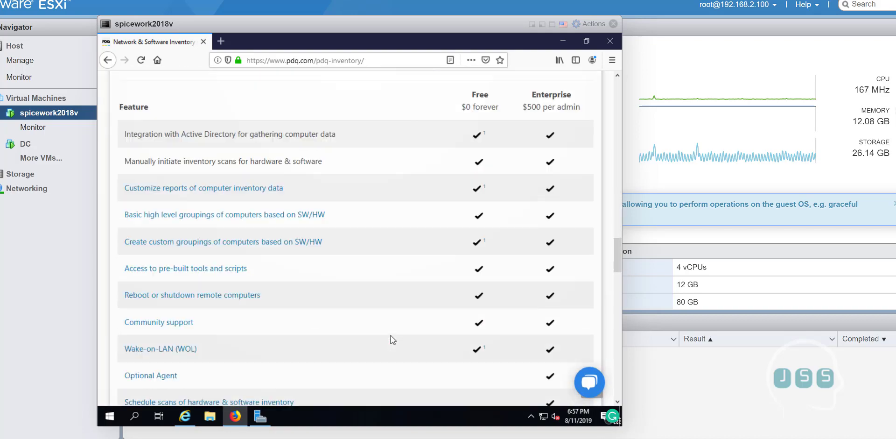
{"action": "scroll", "coordinate": [390, 335], "scroll_direction": "down", "scroll_amount": 10}
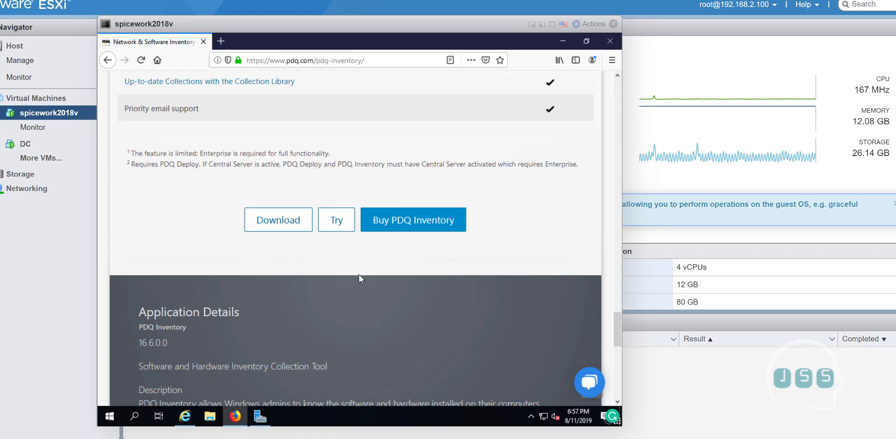
{"action": "left_click", "coordinate": [288, 220]}
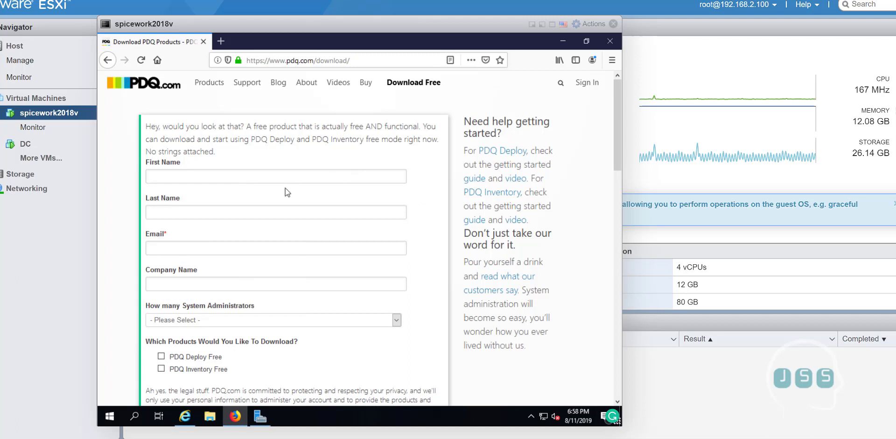
Submit the download form with company student, 1 system administrator, and both PDQ Deploy Free and PDQ Inventory Free selected.
{"action": "scroll", "coordinate": [286, 188], "scroll_direction": "down", "scroll_amount": 2}
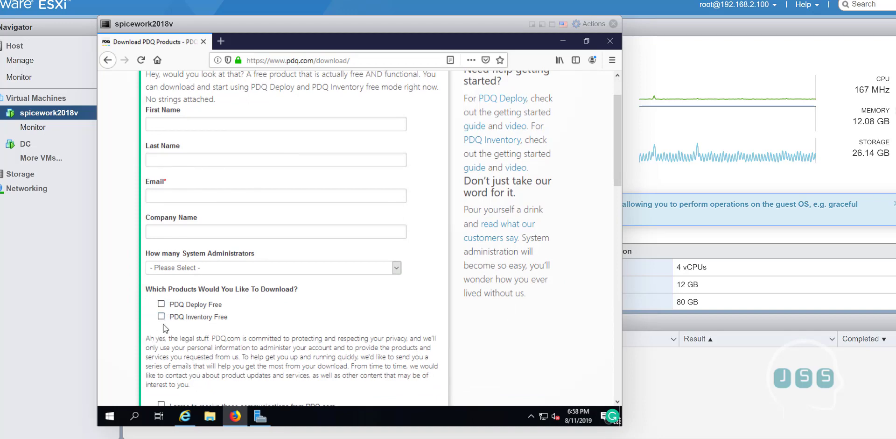
{"action": "scroll", "coordinate": [181, 196], "scroll_direction": "up", "scroll_amount": 2}
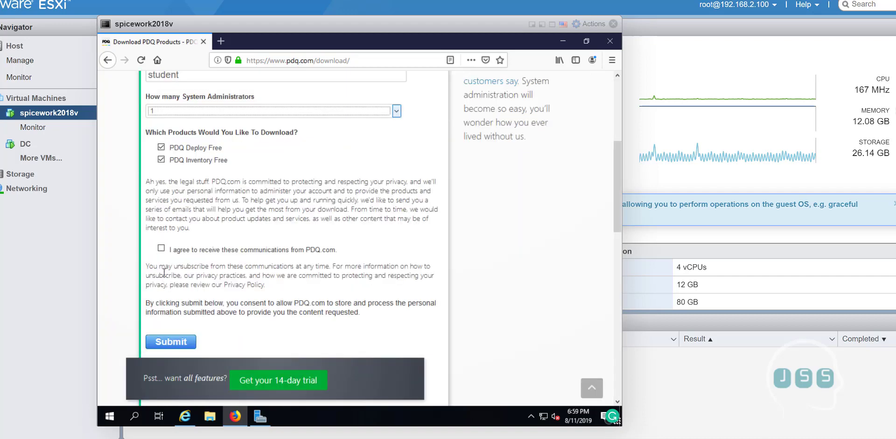
{"action": "left_click", "coordinate": [180, 347]}
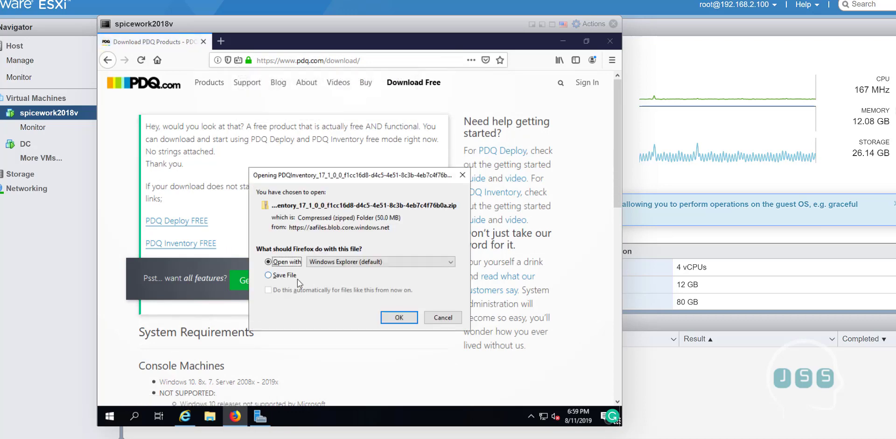
Save the offered PDQ Inventory zip file, and save it again through the PDQ Inventory FREE link.
{"action": "left_click", "coordinate": [286, 277]}
{"action": "left_click", "coordinate": [412, 318]}
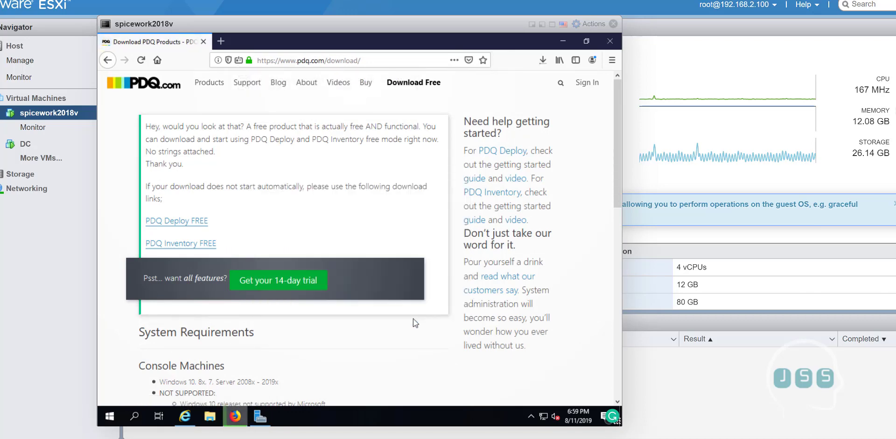
{"action": "left_click", "coordinate": [191, 249]}
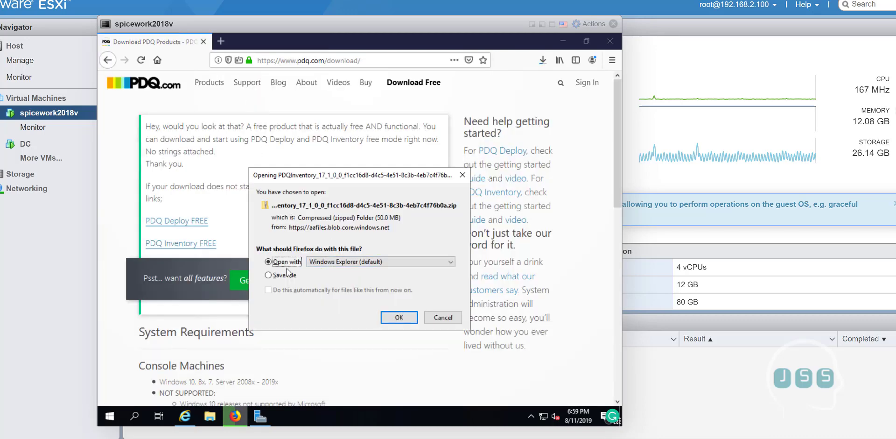
{"action": "left_click", "coordinate": [286, 275]}
{"action": "left_click", "coordinate": [398, 317]}
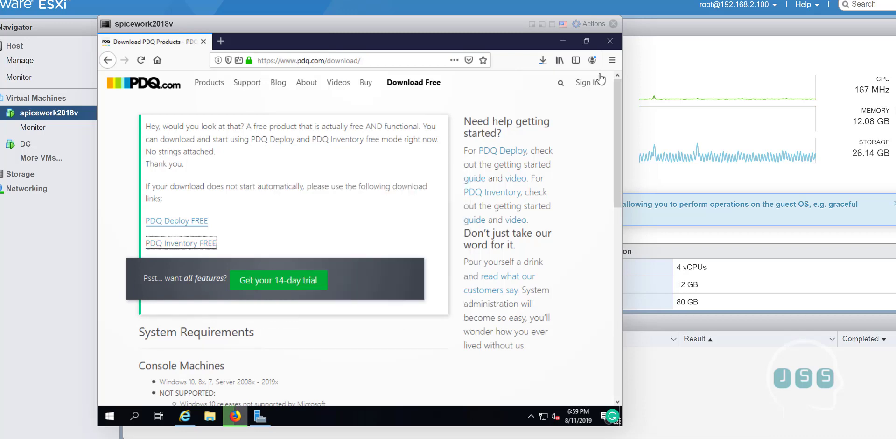
Show the downloaded PDQInventory_17_1_0_0 zip in its folder and extract all its contents to the default location.
{"action": "left_click", "coordinate": [539, 63]}
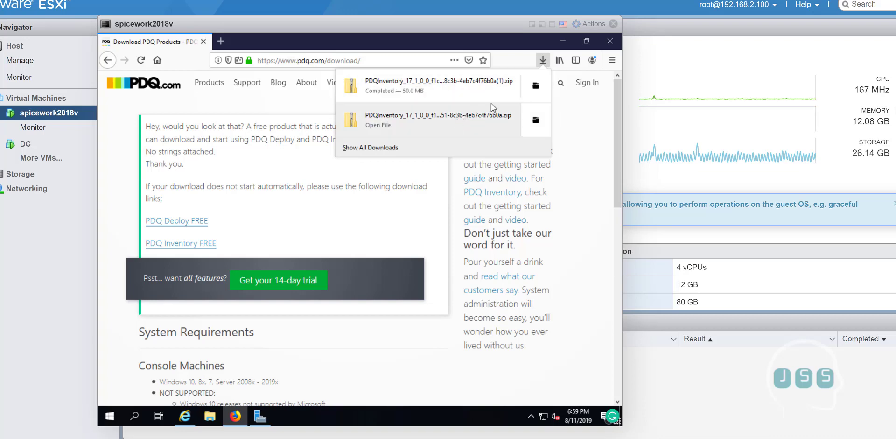
{"action": "left_click", "coordinate": [537, 130]}
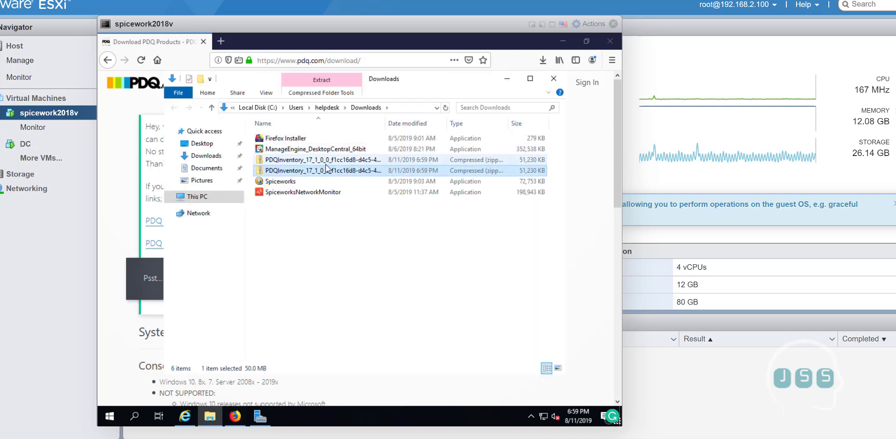
{"action": "right_click", "coordinate": [285, 173]}
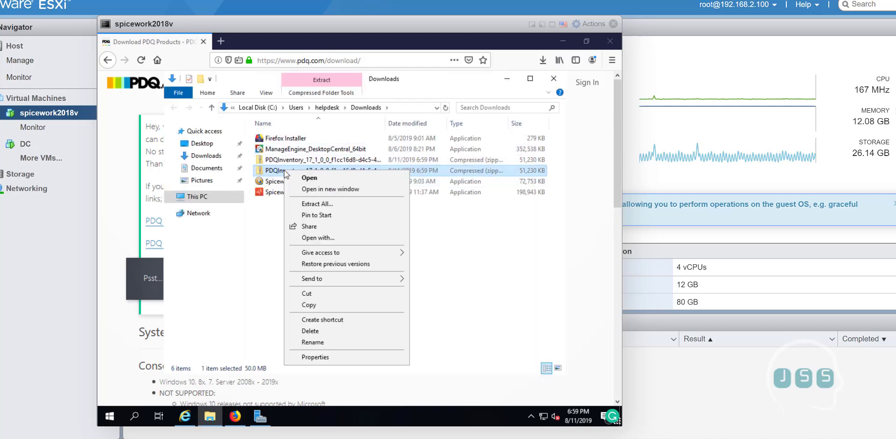
{"action": "left_click", "coordinate": [306, 203]}
{"action": "left_click", "coordinate": [450, 323]}
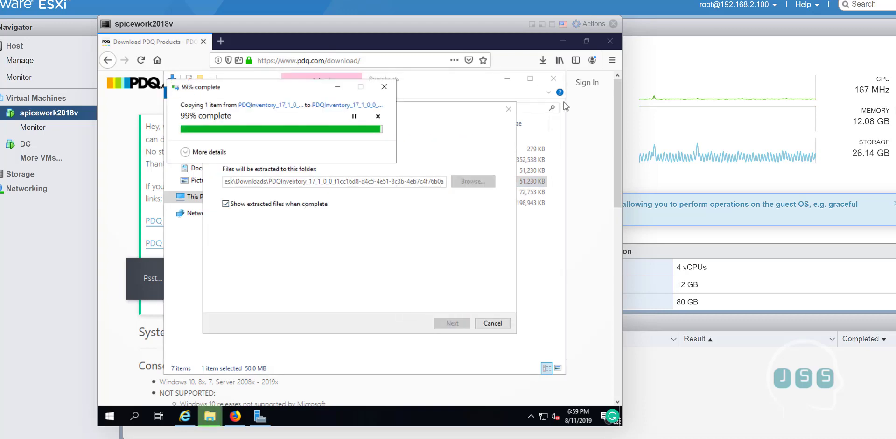
Minimize Firefox, run the PDQInventory.17.1.0.0 installer with permission to make changes, and accept its license agreement.
{"action": "left_click", "coordinate": [563, 41]}
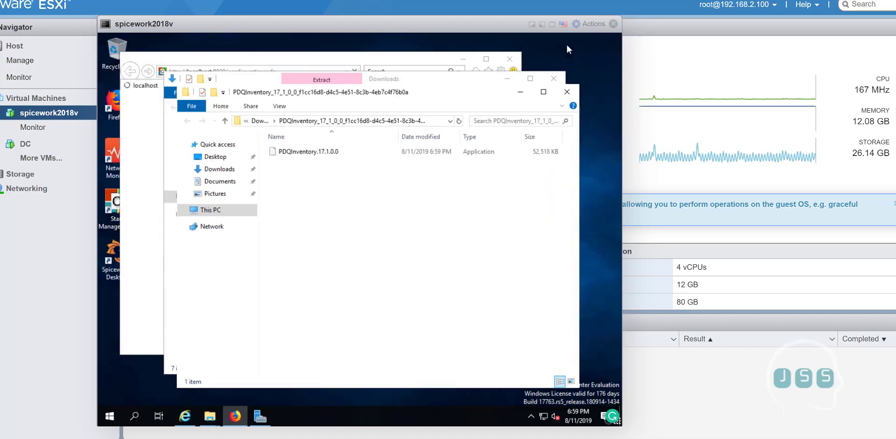
{"action": "left_click", "coordinate": [317, 152]}
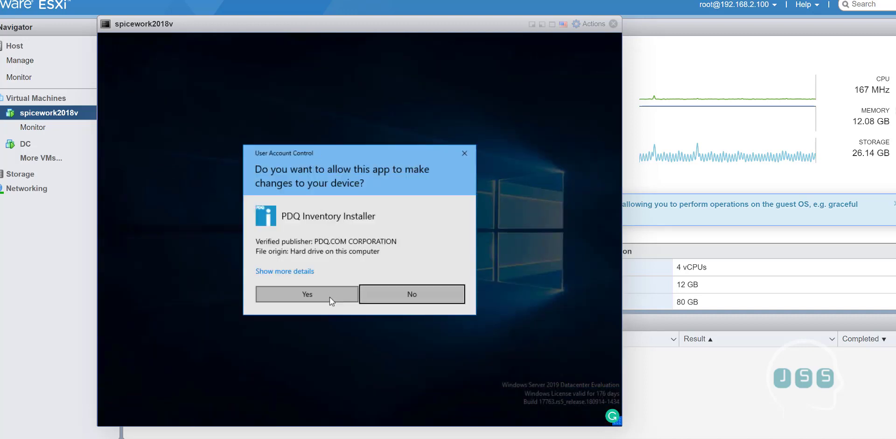
{"action": "left_click", "coordinate": [329, 297]}
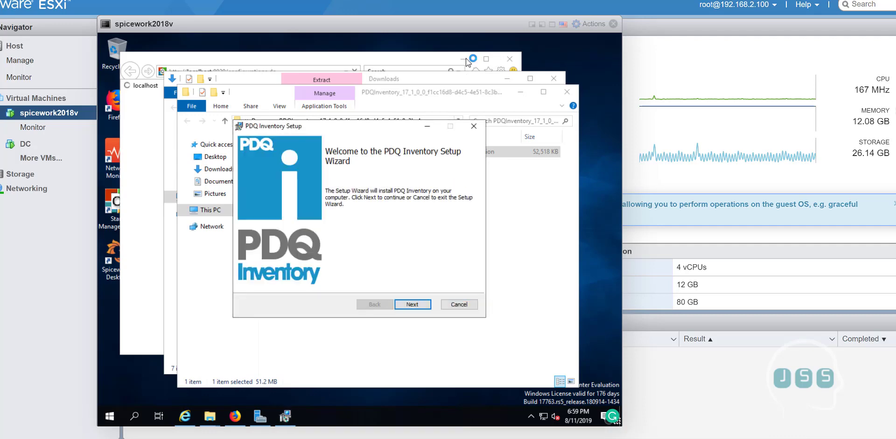
{"action": "left_click", "coordinate": [418, 302]}
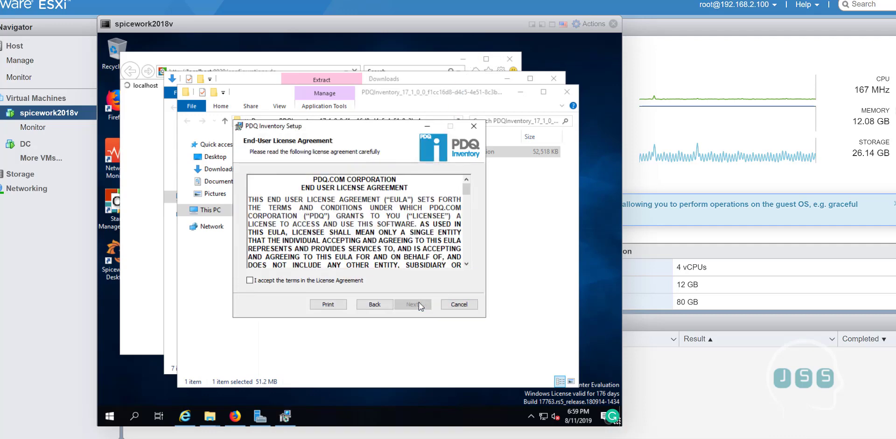
{"action": "left_click", "coordinate": [352, 281]}
{"action": "left_click", "coordinate": [412, 304]}
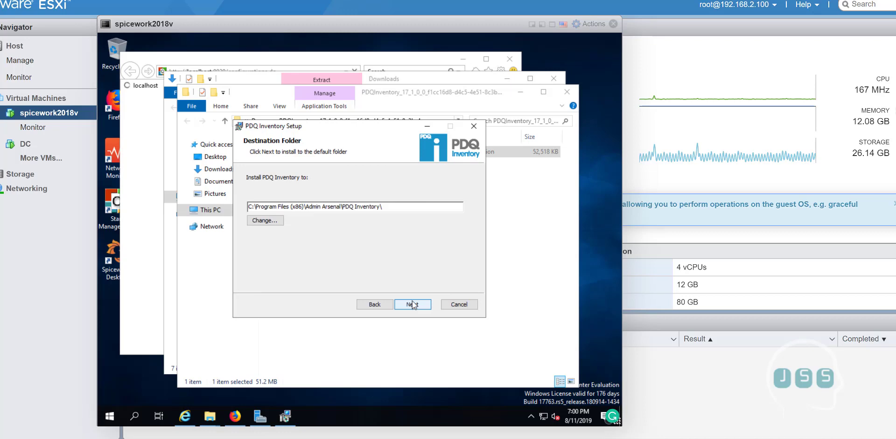
Install PDQ Inventory to its default folder and launch it, closing the open File Explorer and Internet Explorer windows.
{"action": "left_click", "coordinate": [412, 305]}
{"action": "left_click", "coordinate": [404, 303]}
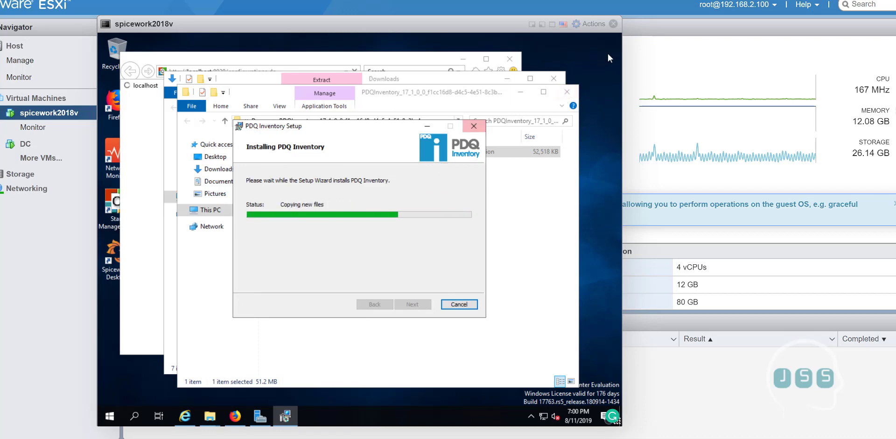
{"action": "left_click", "coordinate": [566, 92]}
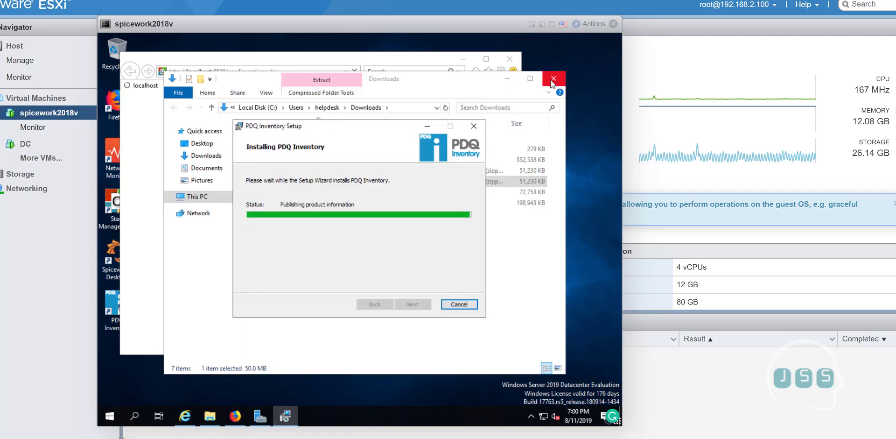
{"action": "left_click", "coordinate": [553, 78]}
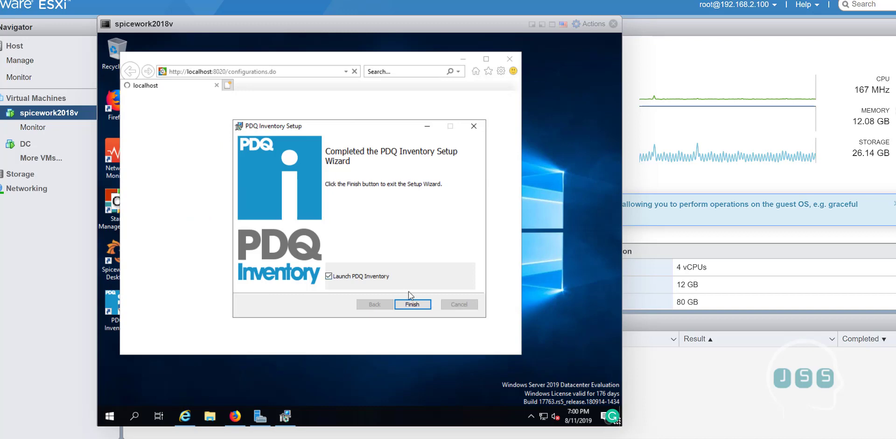
{"action": "left_click", "coordinate": [411, 304]}
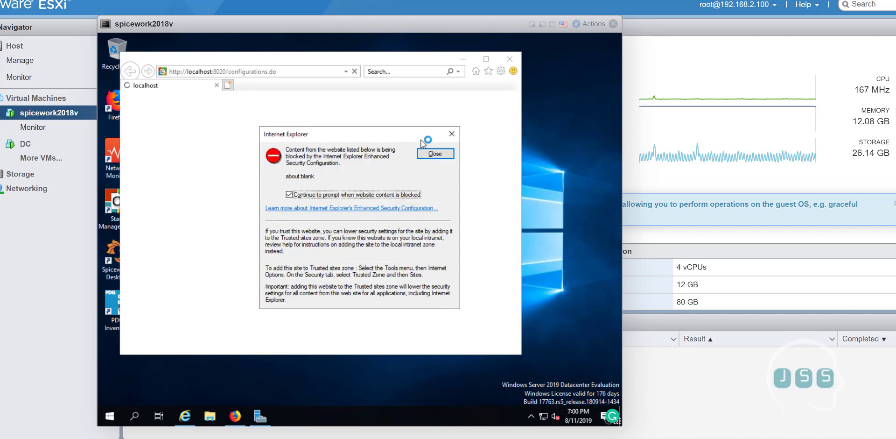
{"action": "left_click", "coordinate": [426, 153]}
{"action": "left_click", "coordinate": [508, 62]}
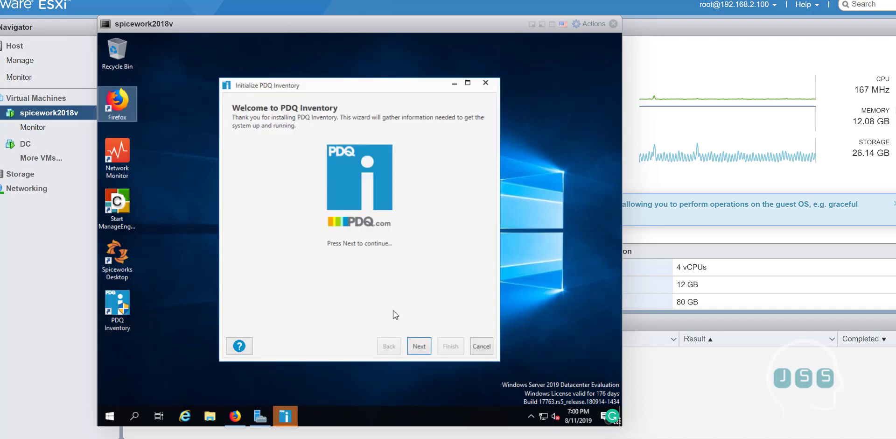
Initialize PDQ Inventory in Free Mode, keeping the prefilled domain and user name and entering the administrator account password.
{"action": "left_click", "coordinate": [413, 347]}
{"action": "left_click", "coordinate": [413, 347]}
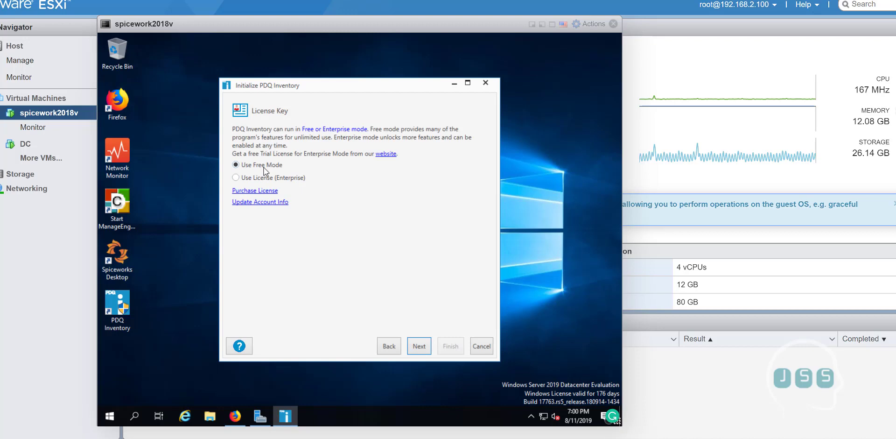
{"action": "left_click", "coordinate": [411, 347]}
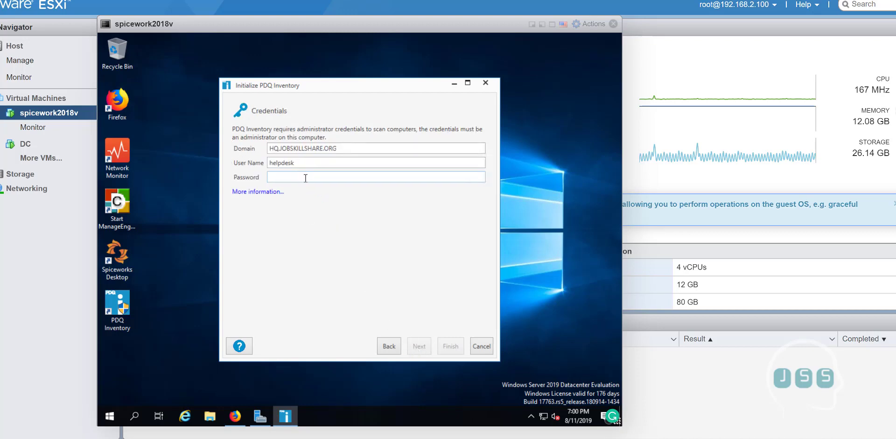
{"action": "left_click_drag", "start_coordinate": [346, 149], "coordinate": [254, 146]}
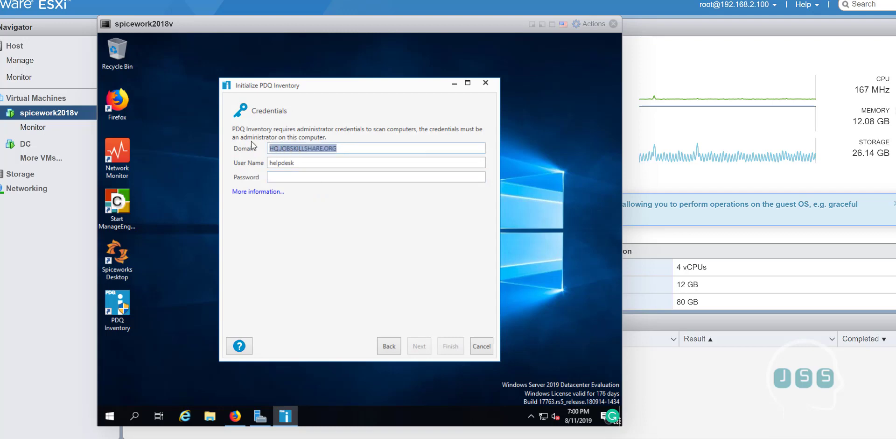
{"action": "left_click", "coordinate": [292, 178]}
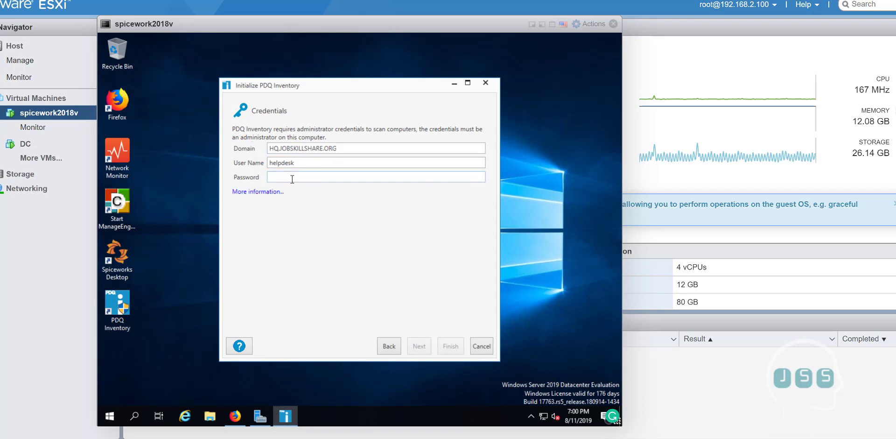
{"action": "type", "text": "••"}
{"action": "key", "text": "Return"}
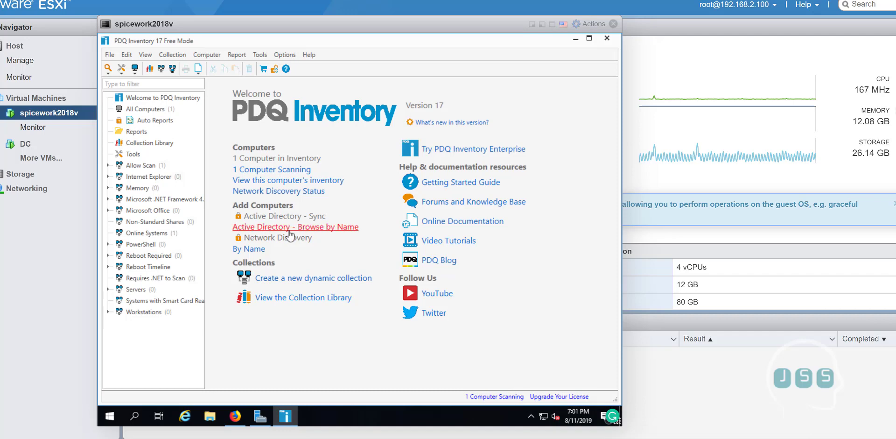
Open the details of SPICEWORKS2018V from All Computers and review its general, operating system and scanning information.
{"action": "left_click", "coordinate": [125, 110]}
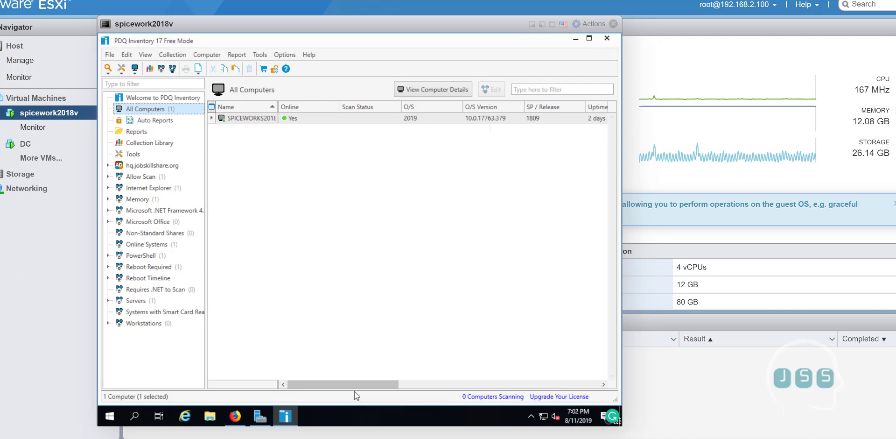
{"action": "left_click_drag", "start_coordinate": [363, 384], "coordinate": [272, 348]}
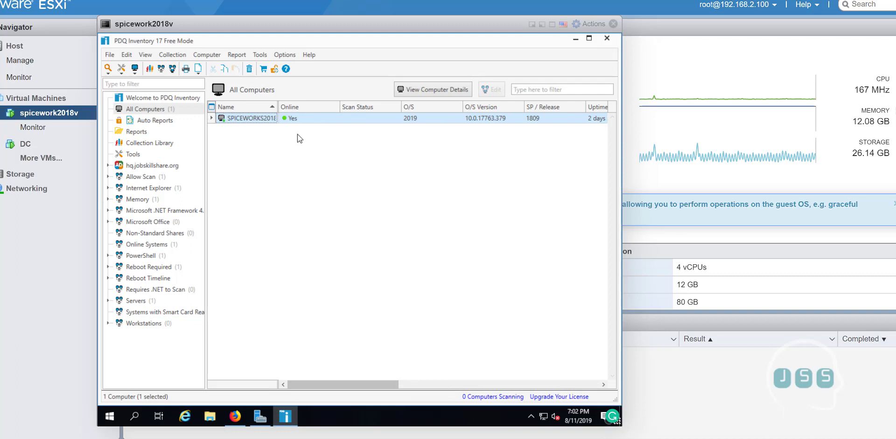
{"action": "right_click", "coordinate": [260, 129]}
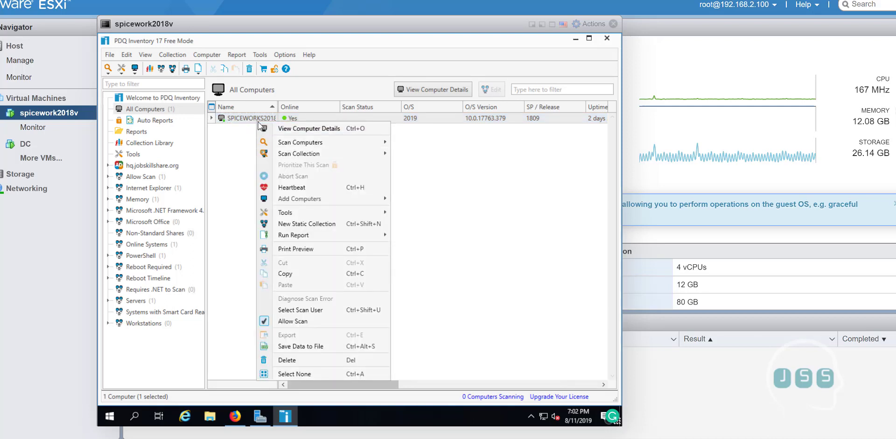
{"action": "left_click", "coordinate": [294, 129]}
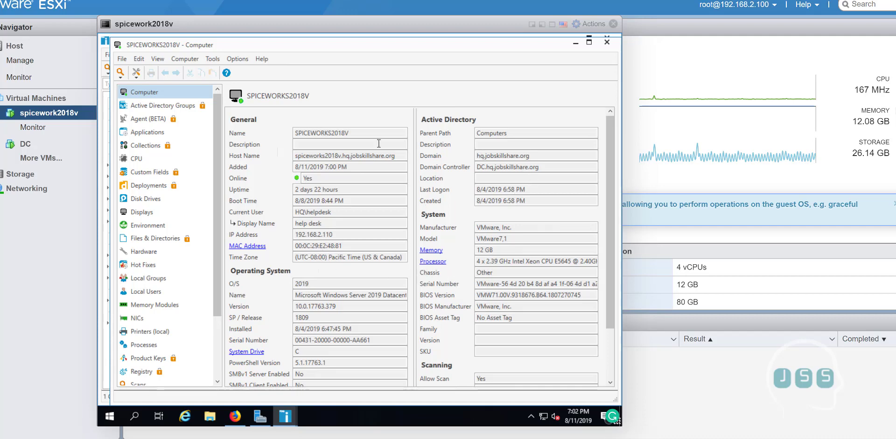
{"action": "scroll", "coordinate": [331, 220], "scroll_direction": "down", "scroll_amount": 3}
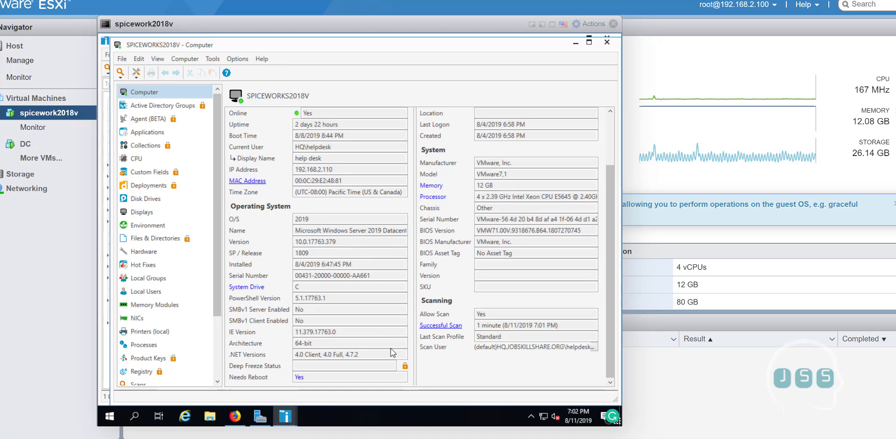
{"action": "mouse_move", "coordinate": [406, 370]}
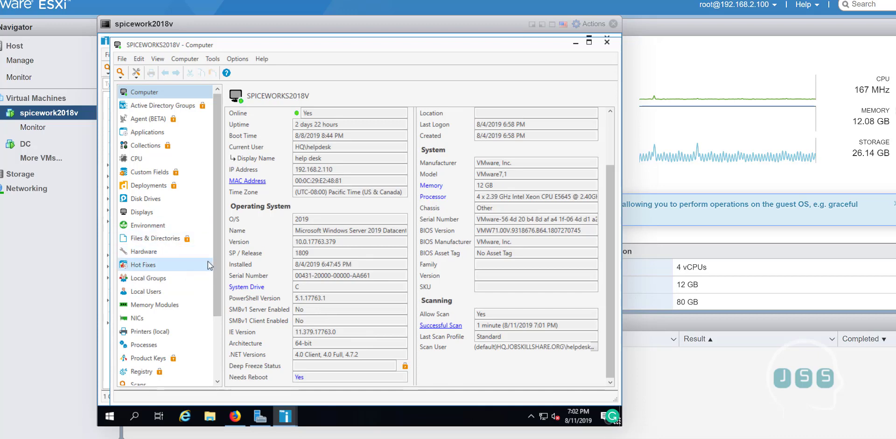
Browse the detail categories, view the server's running processes, and show the actions available for a cmd.exe process.
{"action": "left_click_drag", "start_coordinate": [217, 259], "coordinate": [217, 312]}
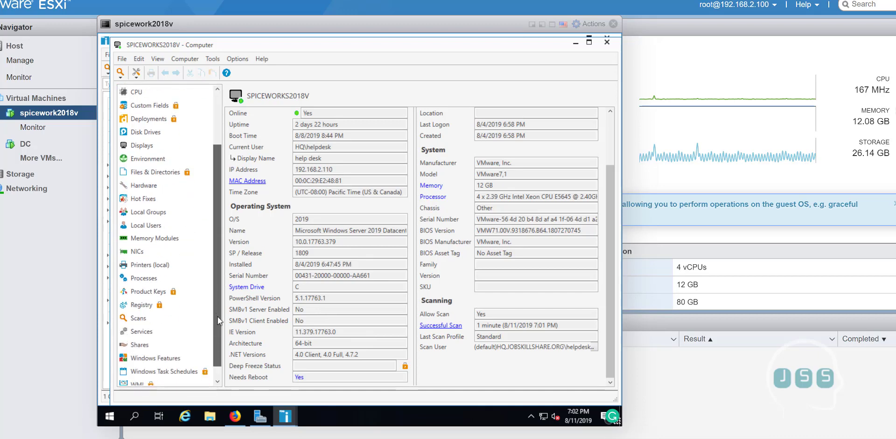
{"action": "left_click", "coordinate": [153, 280]}
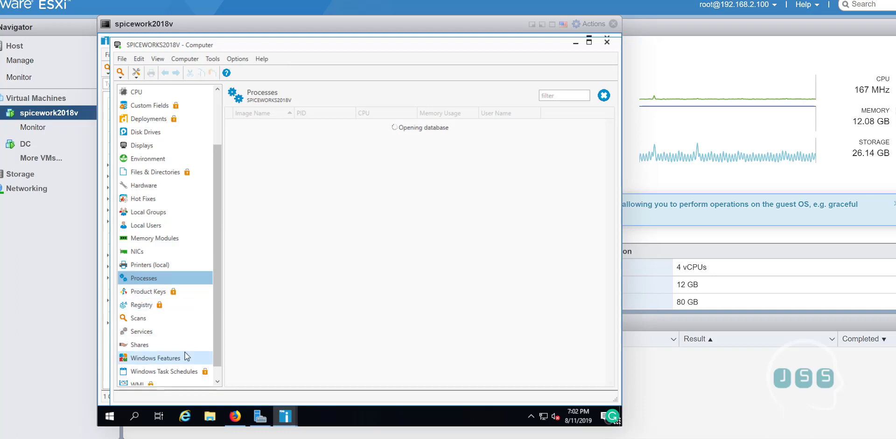
{"action": "scroll", "coordinate": [180, 363], "scroll_direction": "down", "scroll_amount": 1}
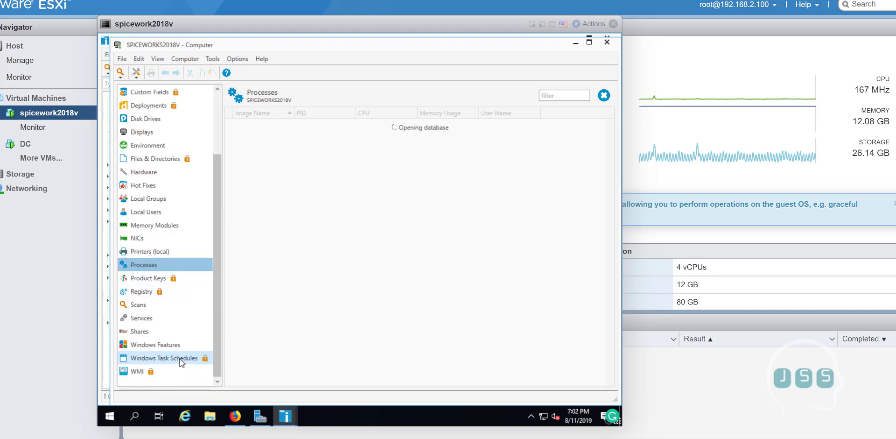
{"action": "scroll", "coordinate": [180, 359], "scroll_direction": "up", "scroll_amount": 2}
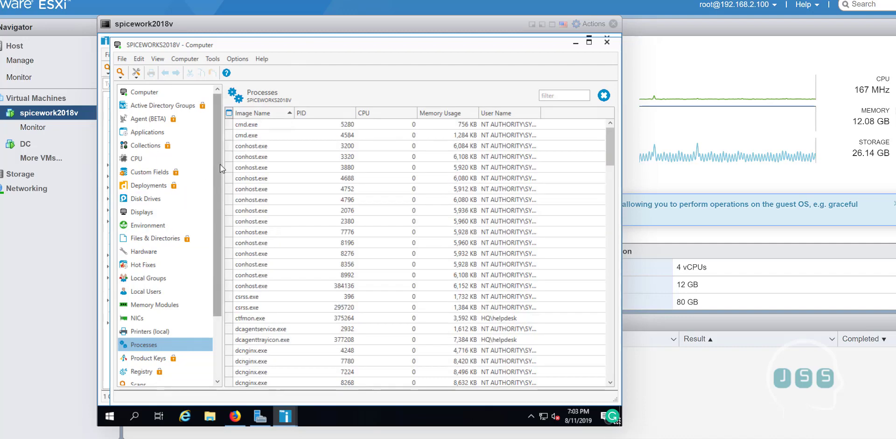
{"action": "right_click", "coordinate": [255, 135]}
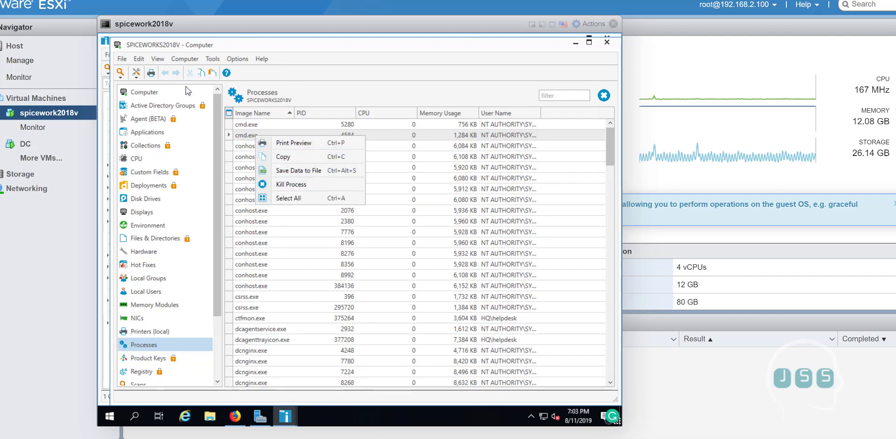
Return to the Computer overview, view the installed applications, and show the actions available for the ZOHO Corp ManageEngine entry.
{"action": "left_click", "coordinate": [164, 91]}
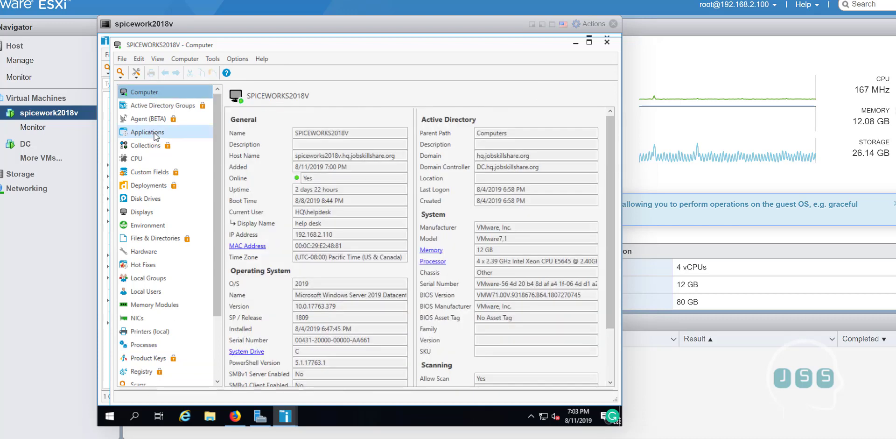
{"action": "left_click", "coordinate": [155, 132]}
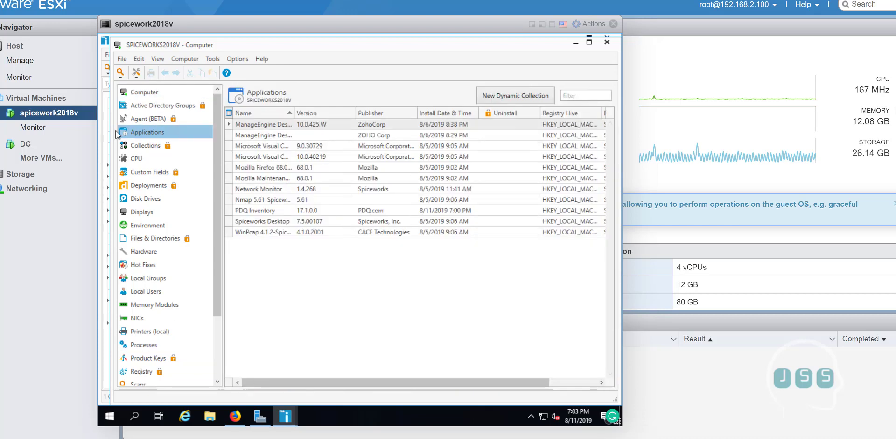
{"action": "right_click", "coordinate": [405, 134]}
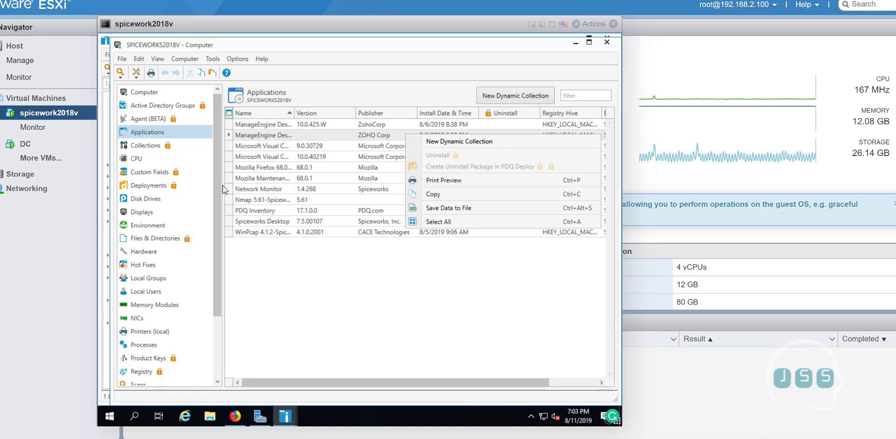
{"action": "left_click_drag", "start_coordinate": [261, 46], "coordinate": [349, 73]}
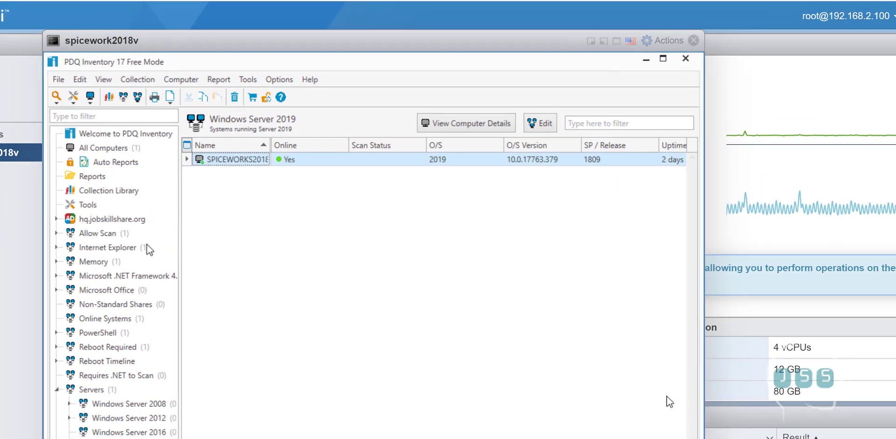
Add the DC.hq.jobskillshare.org computer to the inventory by browsing Active Directory by name.
{"action": "left_click", "coordinate": [89, 103]}
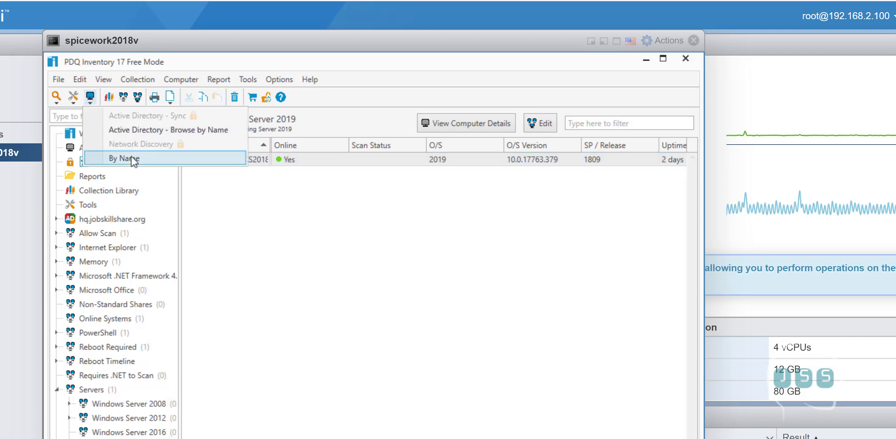
{"action": "left_click", "coordinate": [124, 129]}
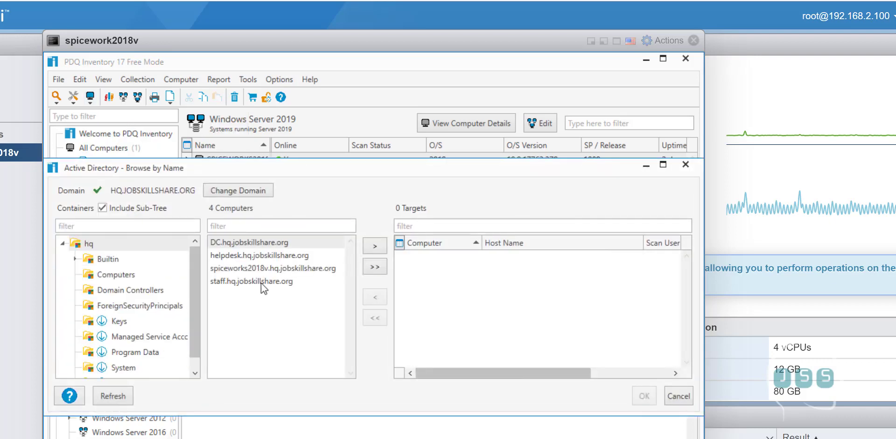
{"action": "left_click", "coordinate": [239, 243]}
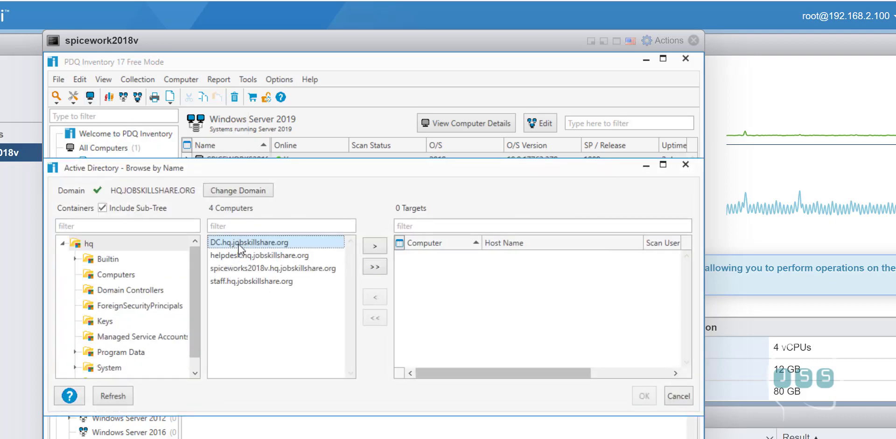
{"action": "left_click", "coordinate": [373, 249]}
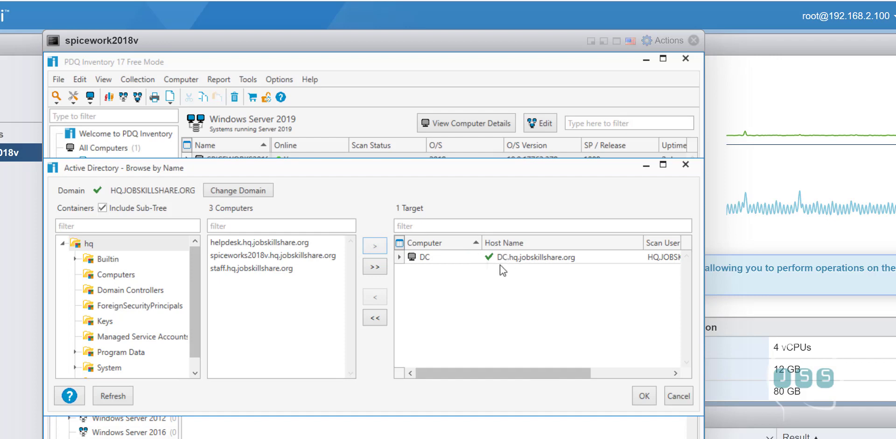
{"action": "left_click_drag", "start_coordinate": [553, 372], "coordinate": [528, 314]}
{"action": "left_click", "coordinate": [647, 400]}
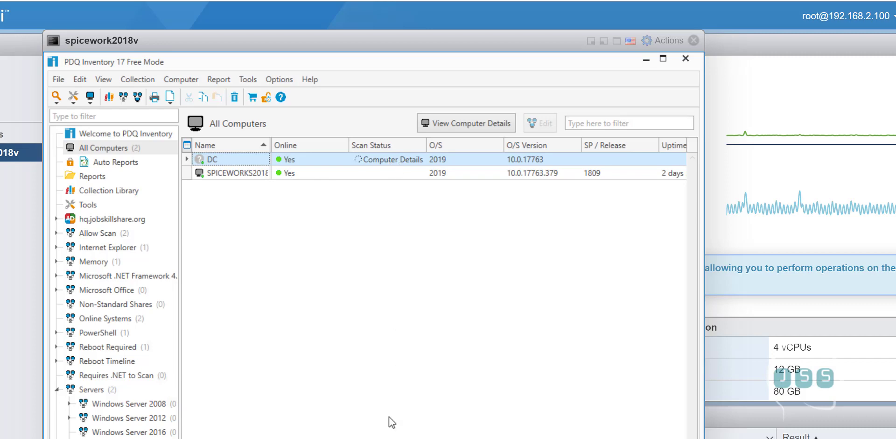
Examine the All Computers columns for DC and SPICEWORKS2018V, from scan status and OS version through memory and CPU.
{"action": "scroll", "coordinate": [434, 280], "scroll_direction": "right", "scroll_amount": 6}
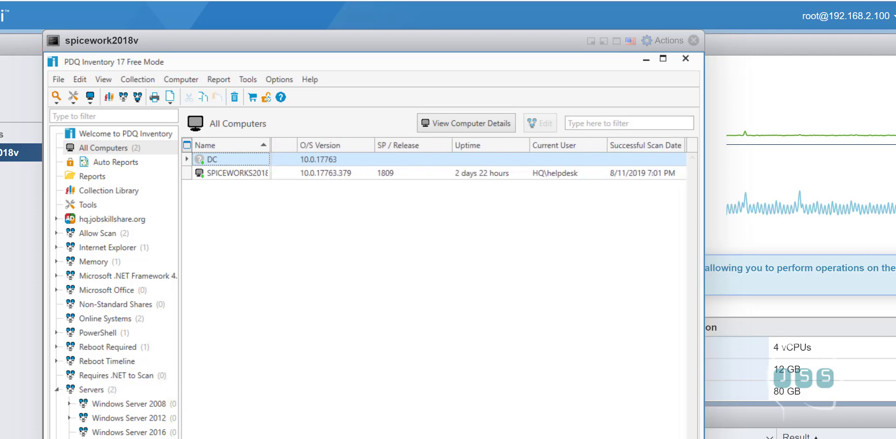
{"action": "scroll", "coordinate": [434, 280], "scroll_direction": "left", "scroll_amount": 6}
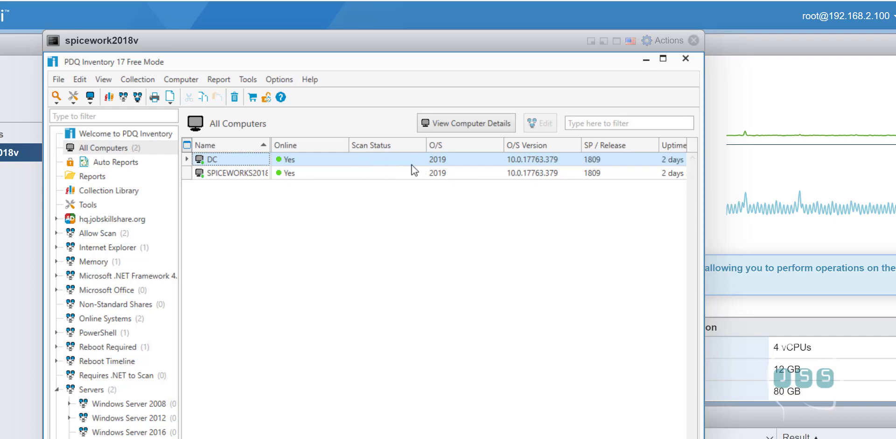
{"action": "scroll", "coordinate": [439, 280], "scroll_direction": "right", "scroll_amount": 4}
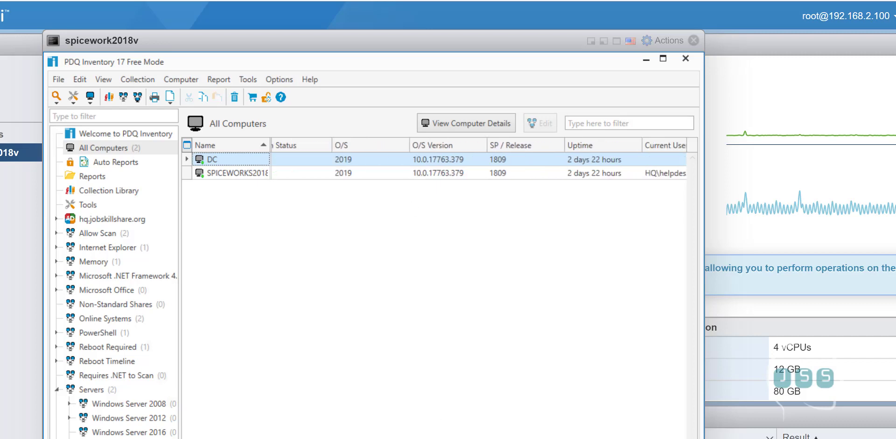
{"action": "scroll", "coordinate": [439, 280], "scroll_direction": "right", "scroll_amount": 6}
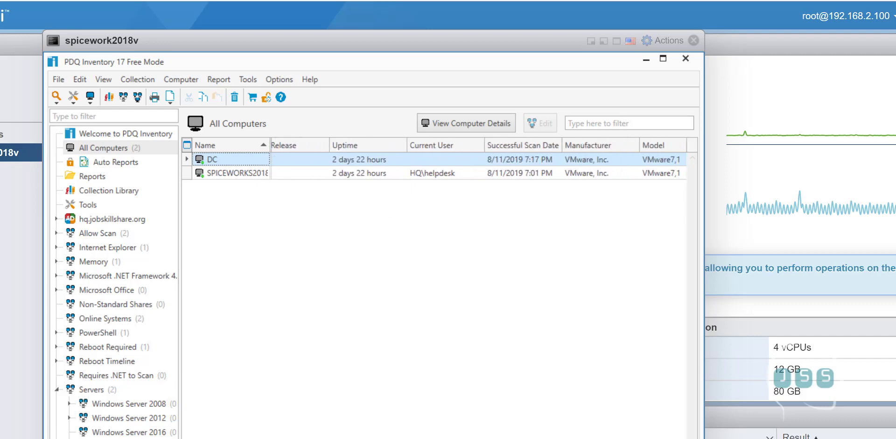
{"action": "scroll", "coordinate": [438, 280], "scroll_direction": "right", "scroll_amount": 5}
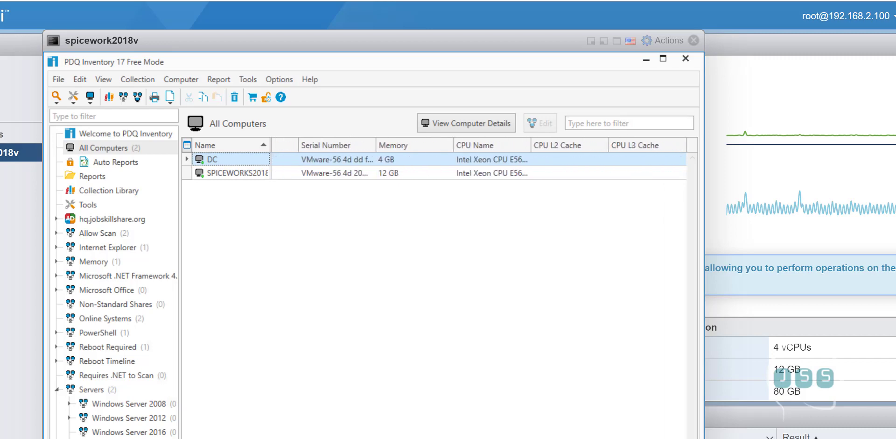
Send a heartbeat to the DC computer from the All Computers list.
{"action": "scroll", "coordinate": [438, 280], "scroll_direction": "left", "scroll_amount": 15}
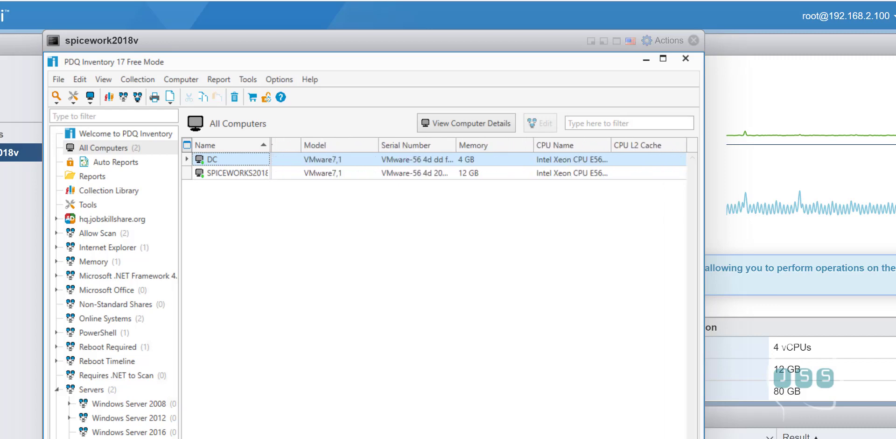
{"action": "right_click", "coordinate": [223, 157]}
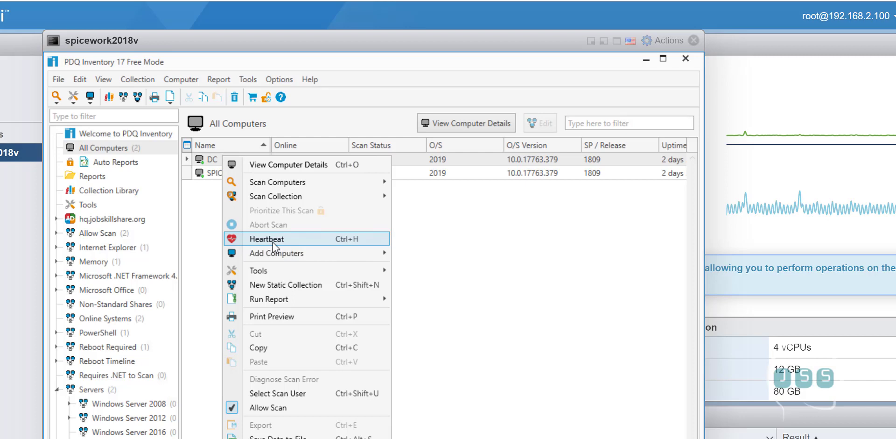
{"action": "left_click", "coordinate": [449, 225]}
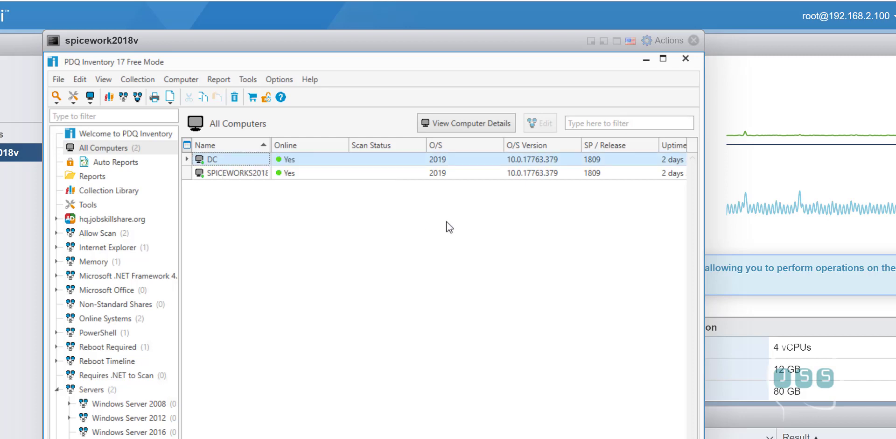
{"action": "right_click", "coordinate": [289, 165]}
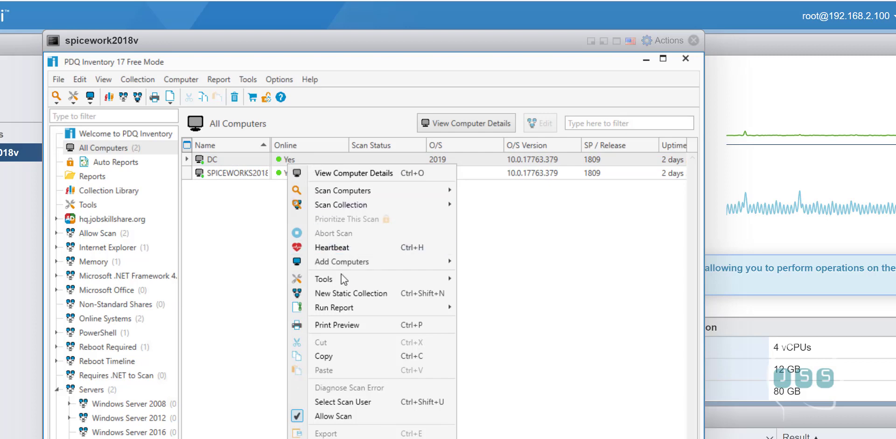
{"action": "left_click", "coordinate": [336, 247]}
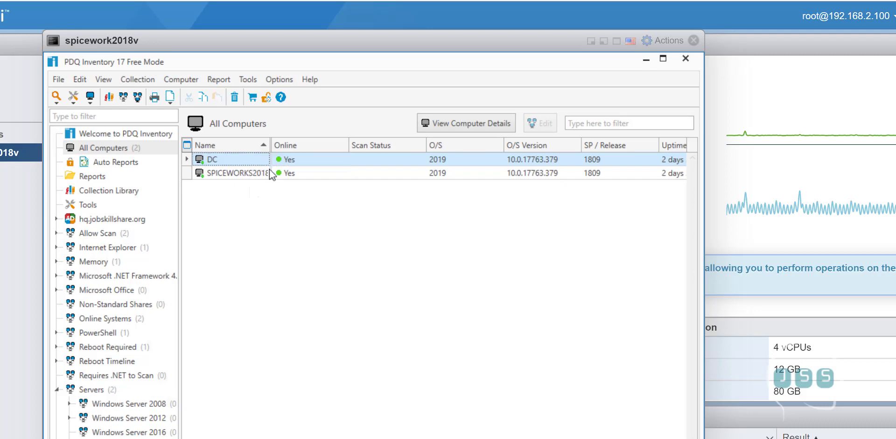
Show the actions available for the DC computer, such as adding computers, tools and reports, and dismiss them.
{"action": "right_click", "coordinate": [259, 160]}
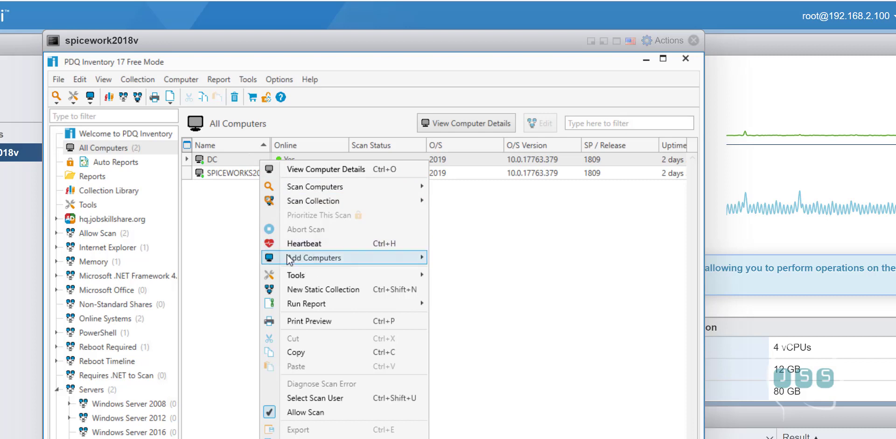
{"action": "mouse_move", "coordinate": [349, 280]}
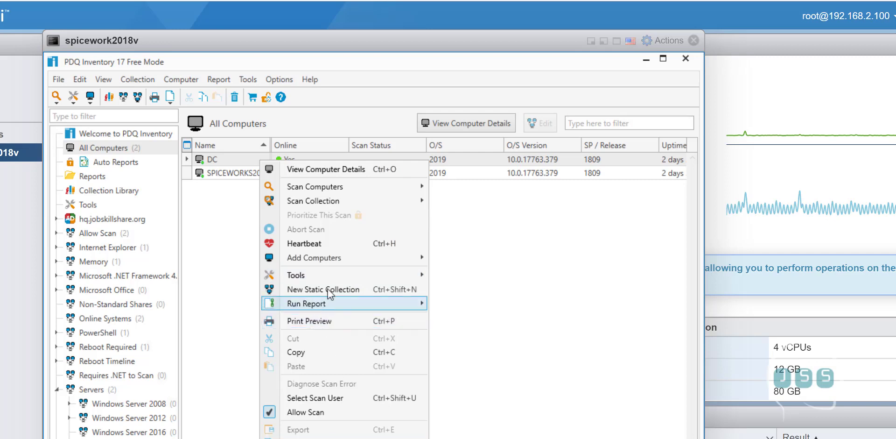
{"action": "left_click", "coordinate": [232, 285]}
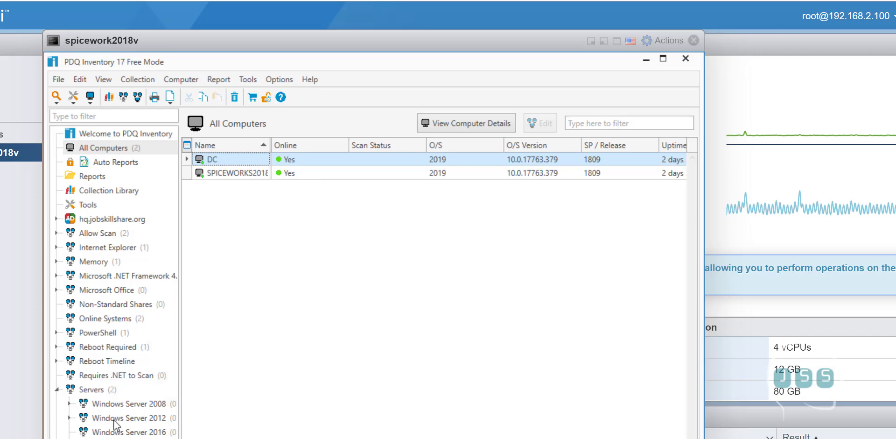
Browse the Windows Server 2008, hq.jobskillshare.org and Windows Server 2019 collections.
{"action": "left_click", "coordinate": [88, 405]}
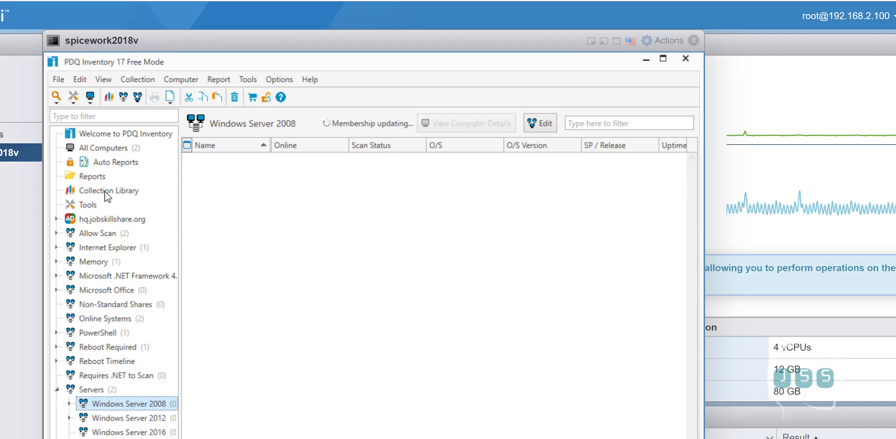
{"action": "left_click", "coordinate": [93, 219]}
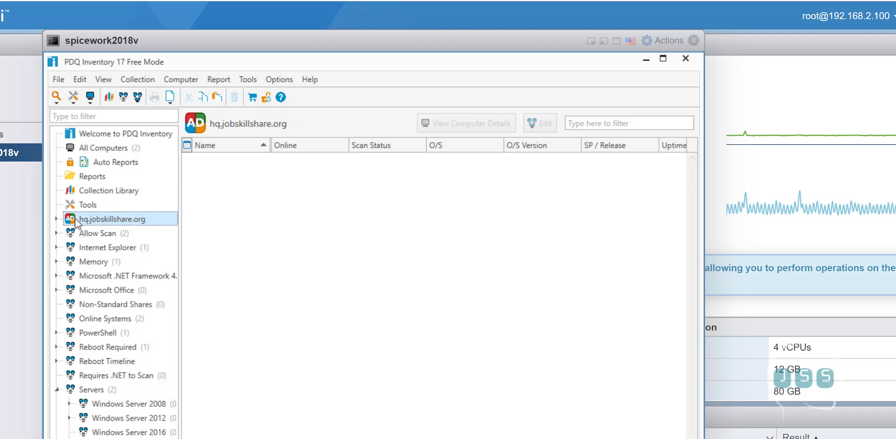
{"action": "left_click", "coordinate": [140, 404]}
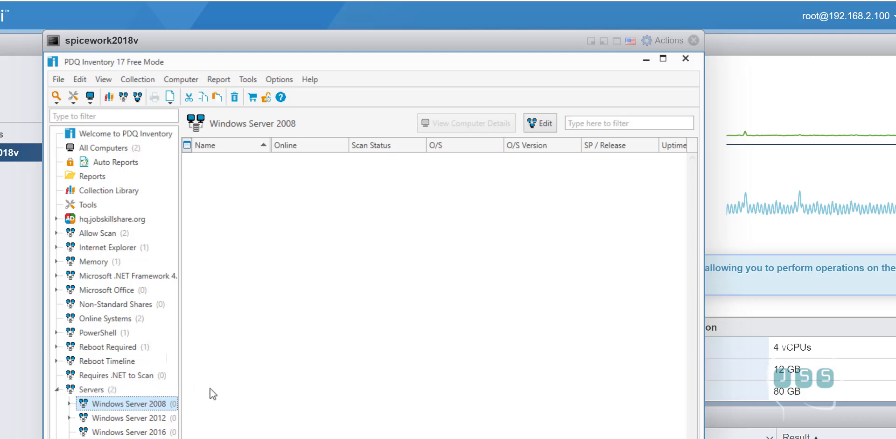
{"action": "key", "text": "Down"}
{"action": "key", "text": "Down"}
{"action": "key", "text": "Down"}
Select DC and SPICEWORKS2018V together in the Windows Server 2019 collection and show the actions available for both.
{"action": "left_click", "coordinate": [218, 161]}
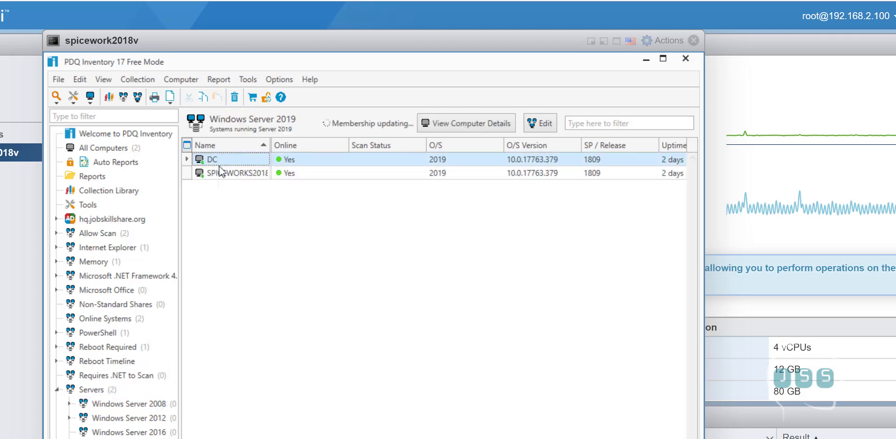
{"action": "left_click", "coordinate": [217, 173], "text": "shift"}
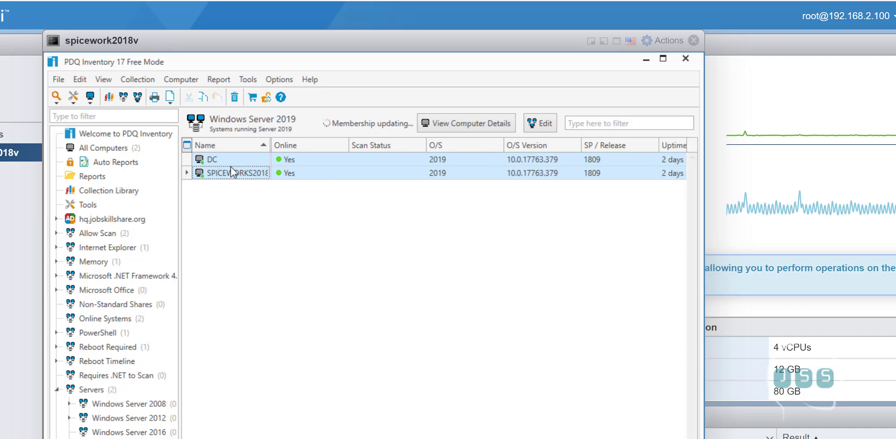
{"action": "right_click", "coordinate": [230, 168]}
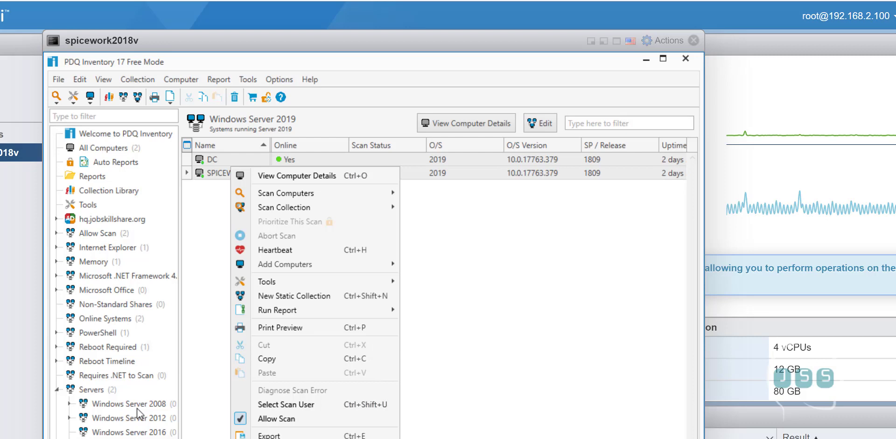
{"action": "left_click", "coordinate": [441, 227]}
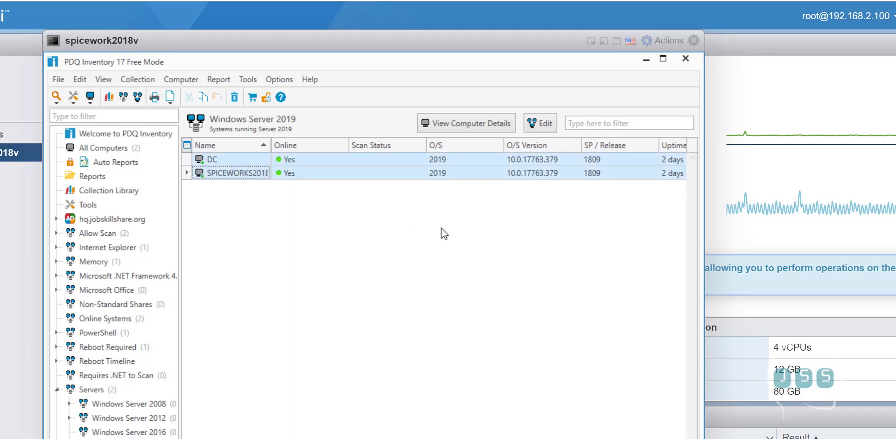
Expand the hq.jobskillshare.org collection, view Online Systems, and show the actions available for DC there.
{"action": "left_click", "coordinate": [56, 218]}
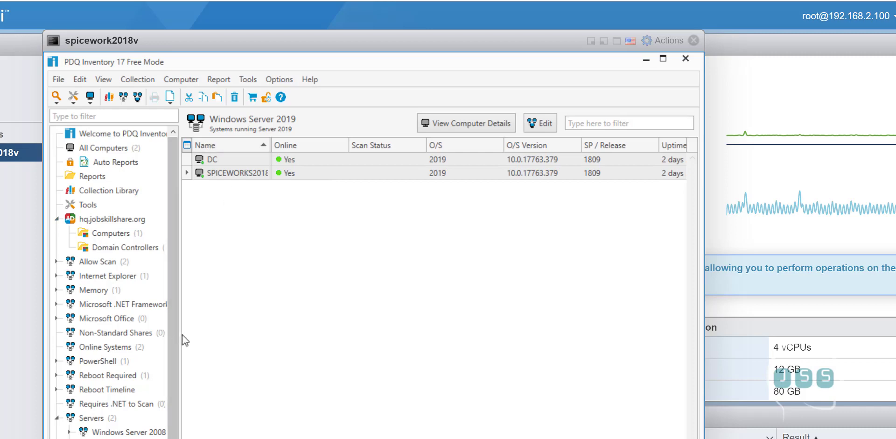
{"action": "left_click", "coordinate": [134, 348]}
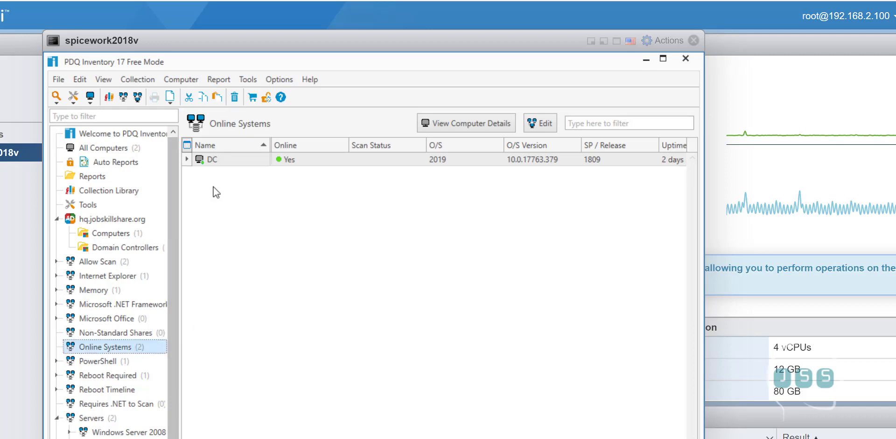
{"action": "right_click", "coordinate": [246, 157]}
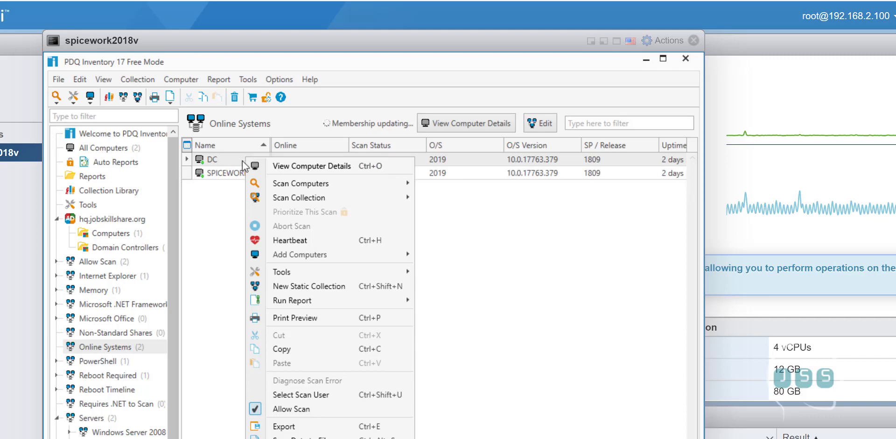
{"action": "left_click", "coordinate": [533, 194]}
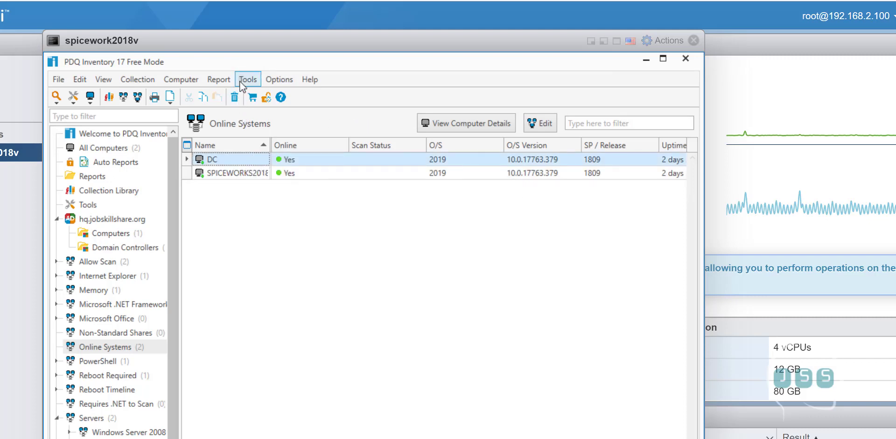
Open the Preferences and view the Alerts, Active Directory, Database and Interface settings.
{"action": "left_click", "coordinate": [279, 79]}
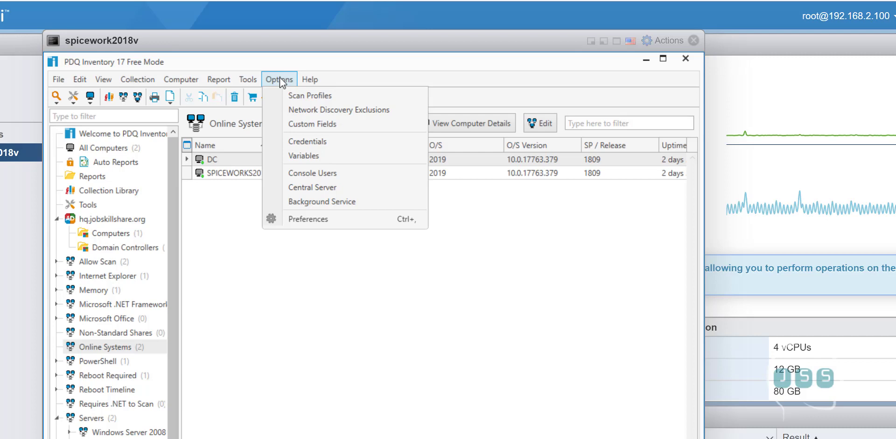
{"action": "left_click", "coordinate": [311, 219]}
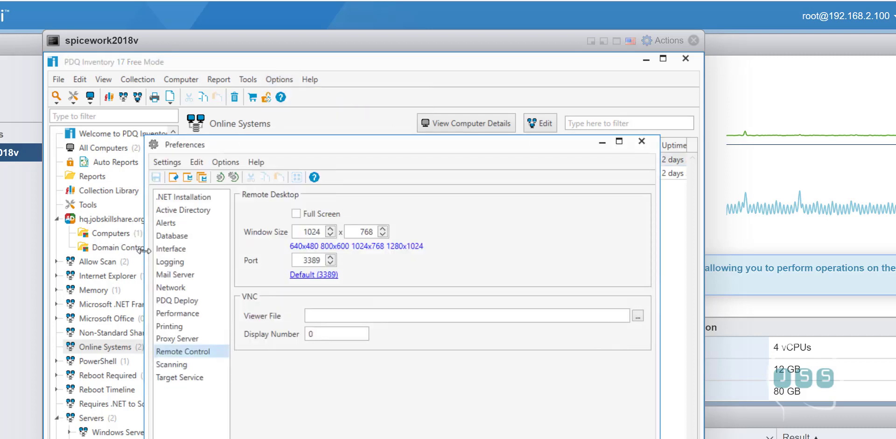
{"action": "left_click", "coordinate": [163, 223]}
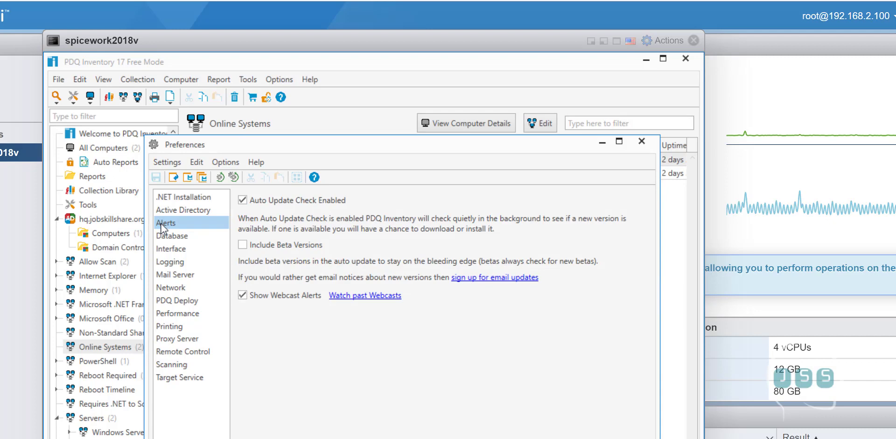
{"action": "left_click", "coordinate": [191, 211]}
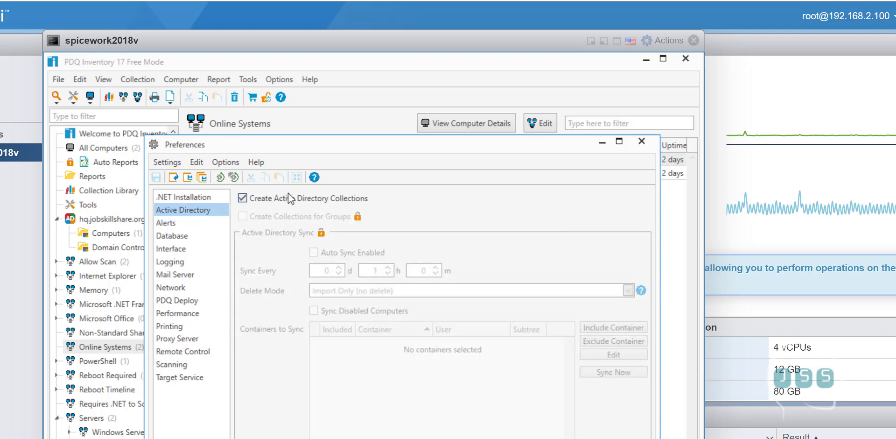
{"action": "left_click", "coordinate": [169, 237]}
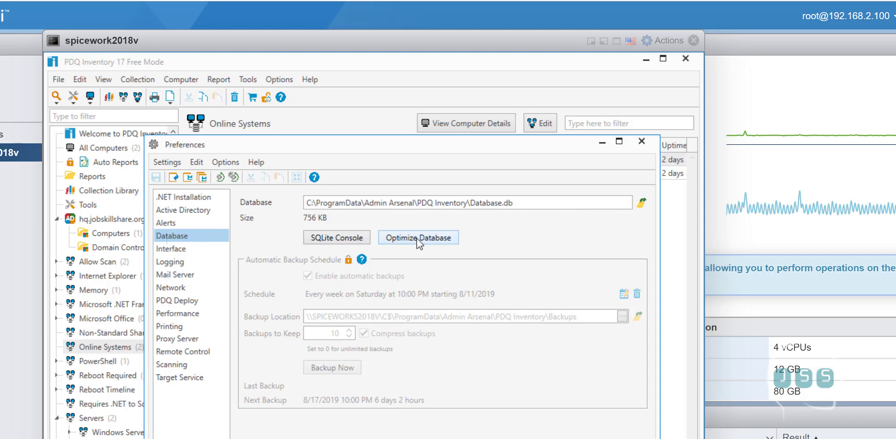
{"action": "left_click", "coordinate": [186, 251]}
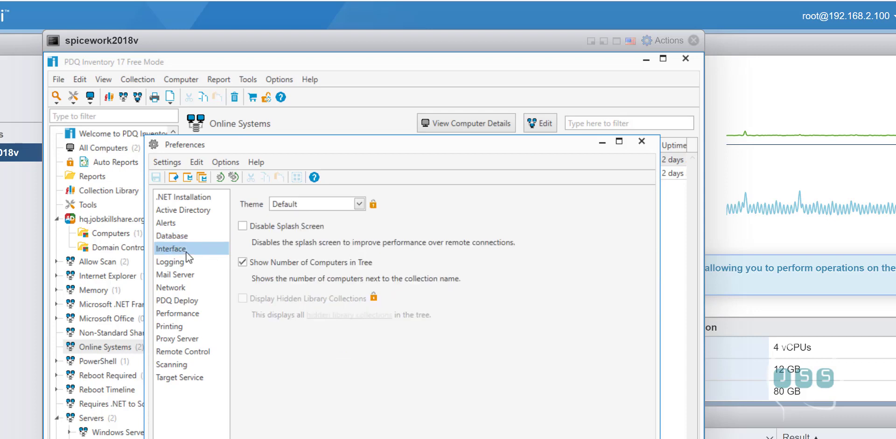
View the Logging, Mail Server, Network heartbeat interval and PDQ Deploy settings, and close the Preferences.
{"action": "left_click", "coordinate": [181, 263]}
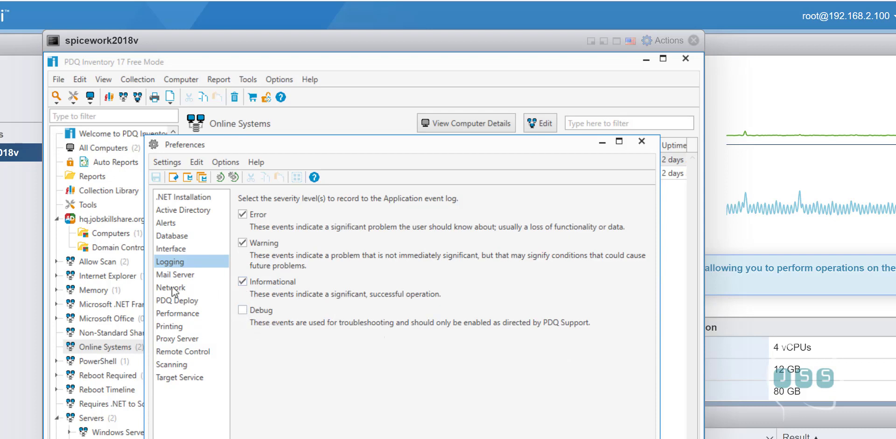
{"action": "left_click", "coordinate": [163, 274]}
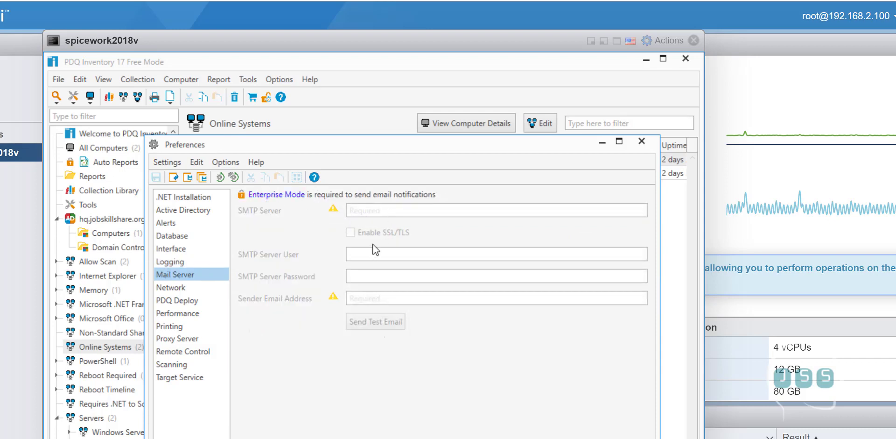
{"action": "left_click", "coordinate": [220, 287]}
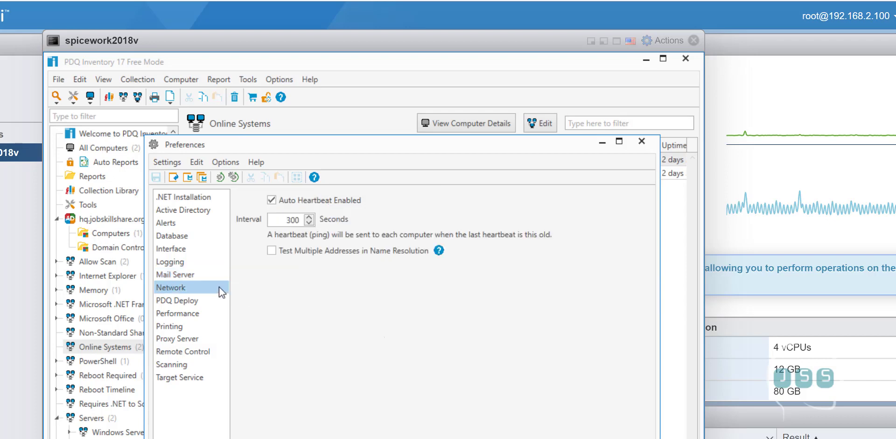
{"action": "double_click", "coordinate": [290, 218]}
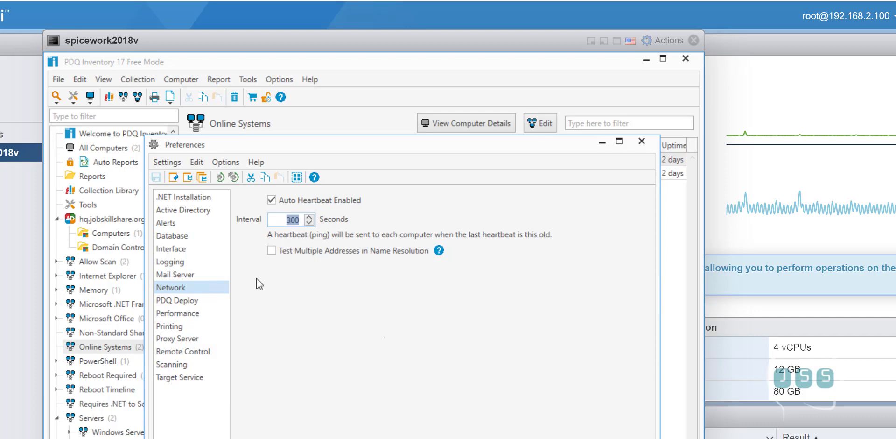
{"action": "left_click", "coordinate": [181, 302]}
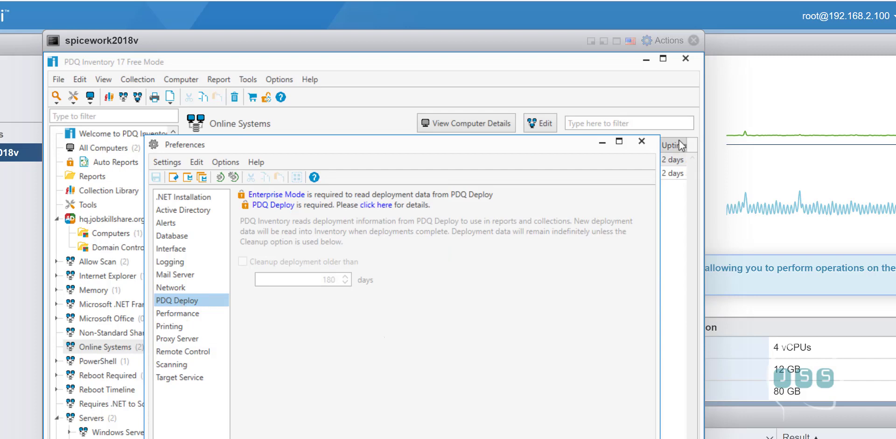
{"action": "left_click", "coordinate": [641, 141]}
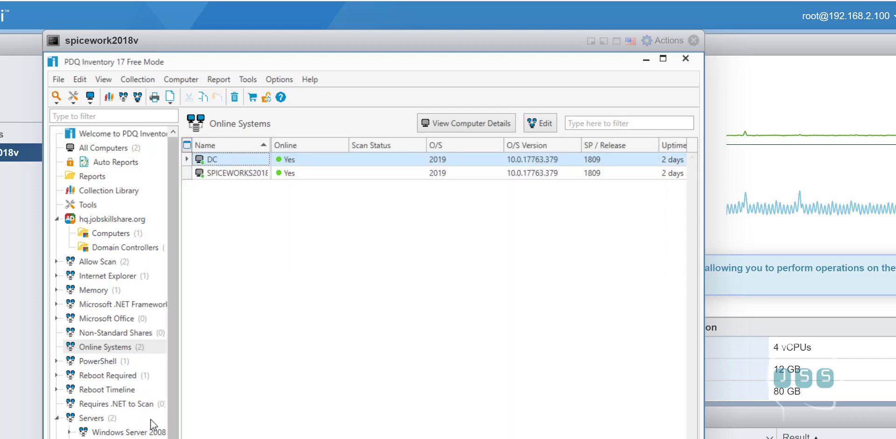
View the Windows Server 2008 and Windows Server 2019 collections and show the tools available for the 2019 collection.
{"action": "scroll", "coordinate": [154, 425], "scroll_direction": "down", "scroll_amount": 1}
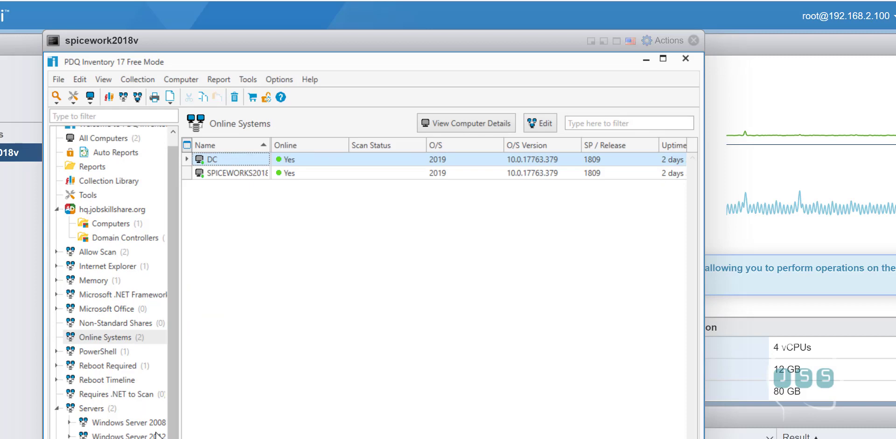
{"action": "left_click", "coordinate": [153, 422]}
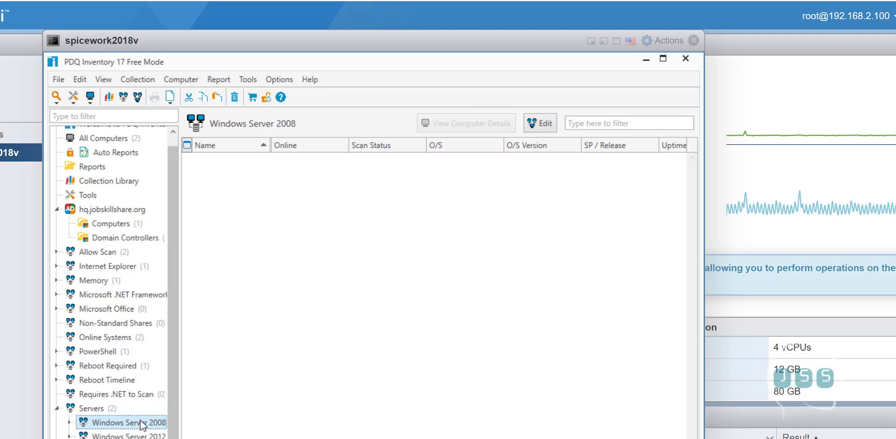
{"action": "left_click", "coordinate": [135, 438]}
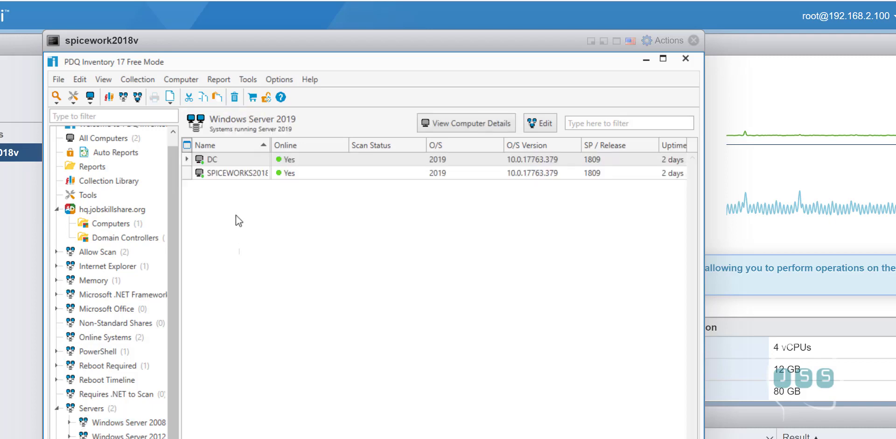
{"action": "right_click", "coordinate": [118, 438]}
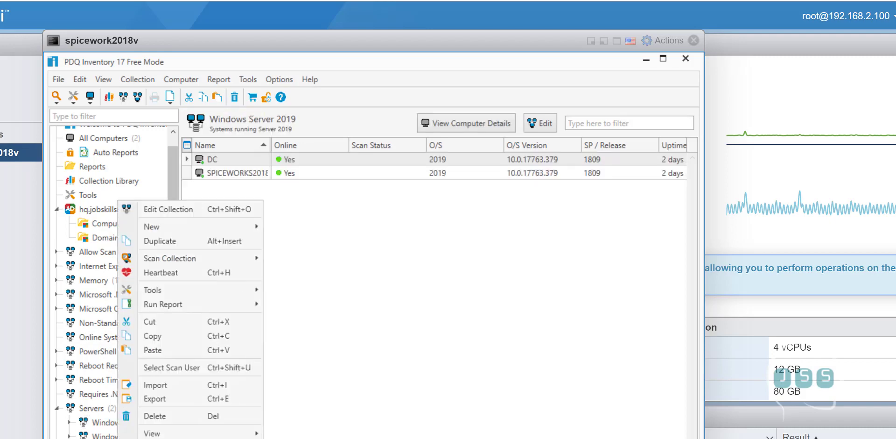
{"action": "mouse_move", "coordinate": [226, 293]}
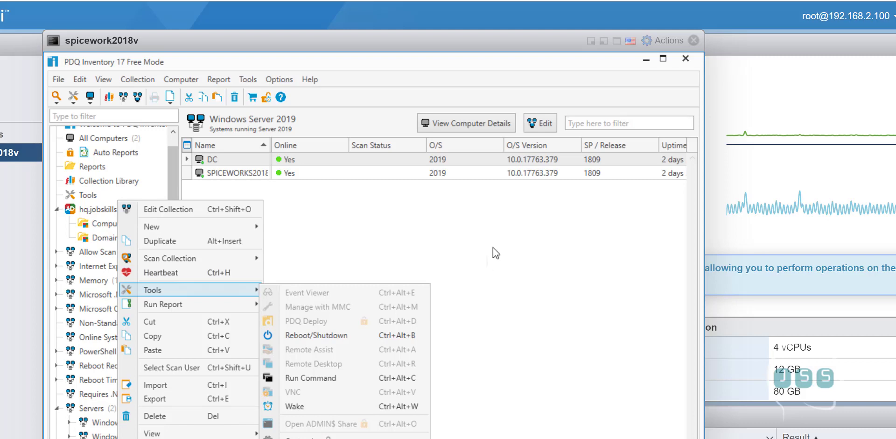
{"action": "left_click", "coordinate": [501, 234]}
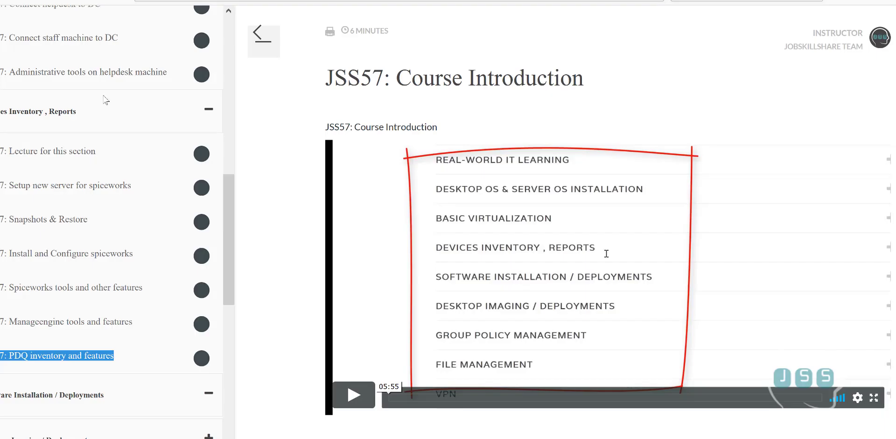
Switch to the JSS57 course outline, highlight the Group Policy Management section, and return to the spicework2018v console.
{"action": "scroll", "coordinate": [110, 370], "scroll_direction": "down", "scroll_amount": 7}
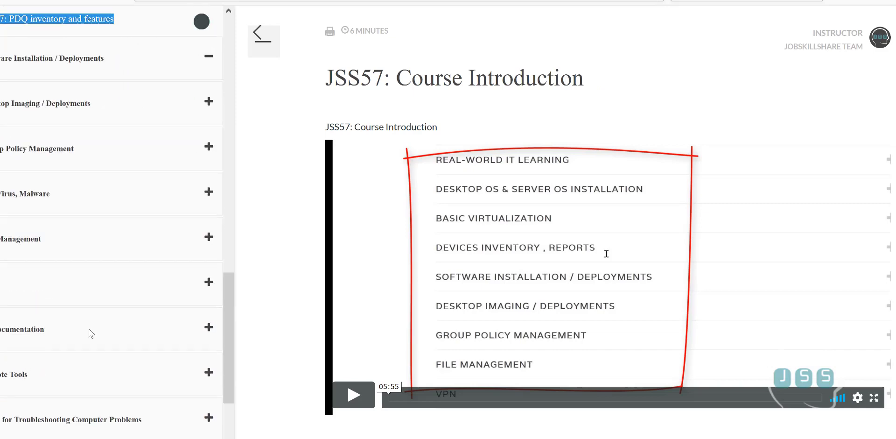
{"action": "left_click_drag", "start_coordinate": [75, 149], "coordinate": [0, 148]}
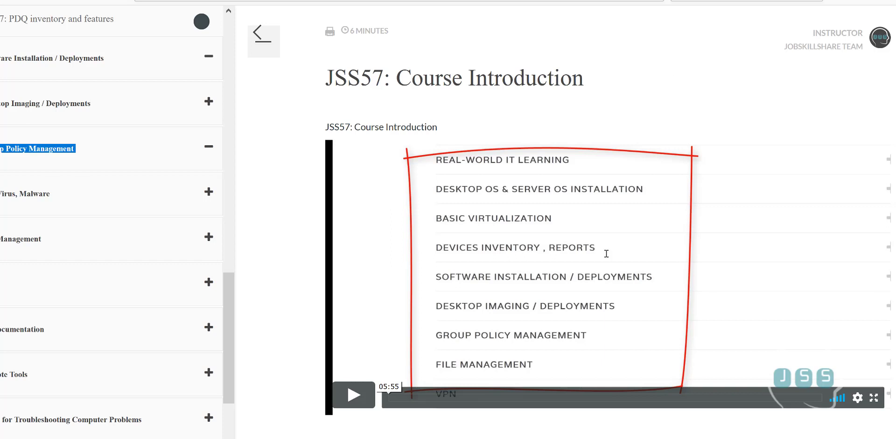
{"action": "left_click", "coordinate": [123, 148]}
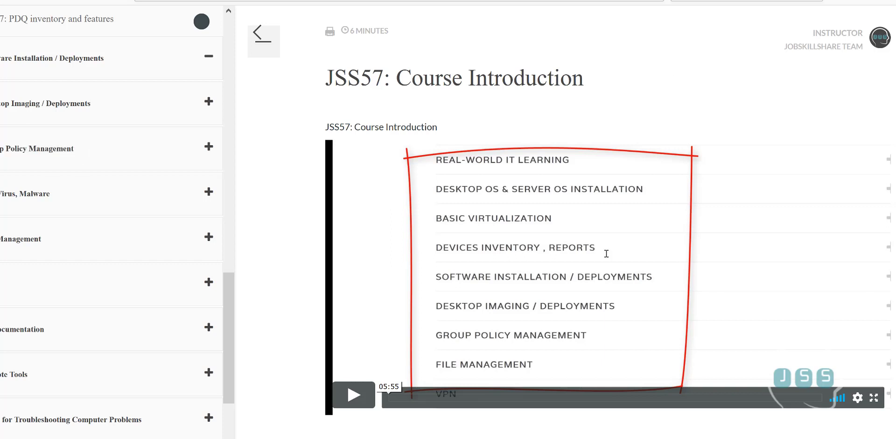
{"action": "left_click", "coordinate": [560, 373]}
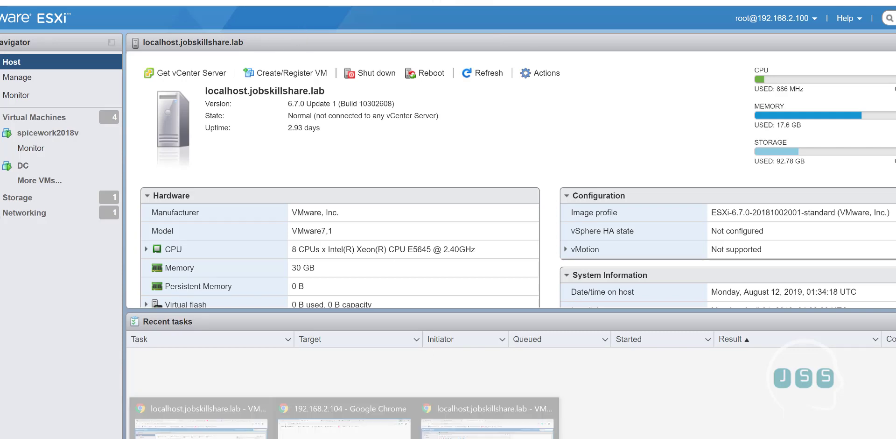
{"action": "left_click", "coordinate": [485, 413]}
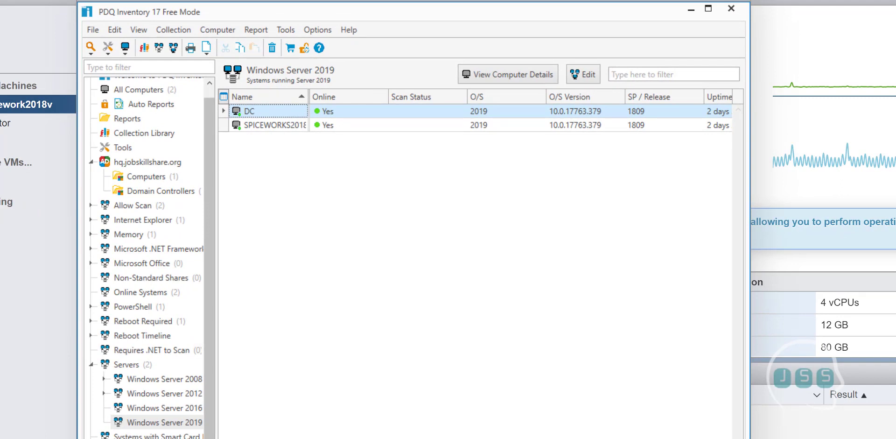
Open a Command Prompt on the server, run gpupdate /force locally, and minimize the window.
{"action": "key", "text": "super"}
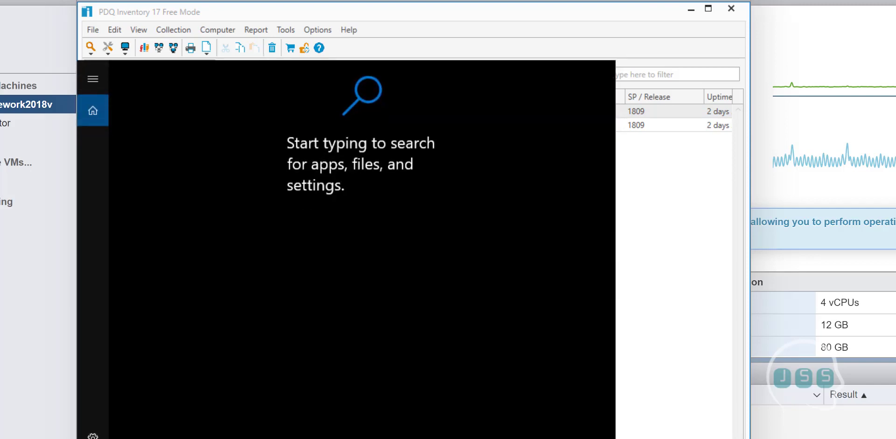
{"action": "type", "text": "cmd"}
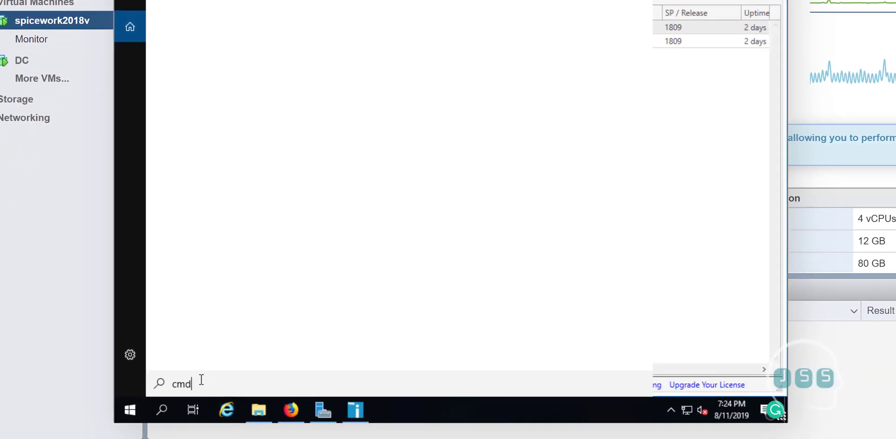
{"action": "key", "text": "Return"}
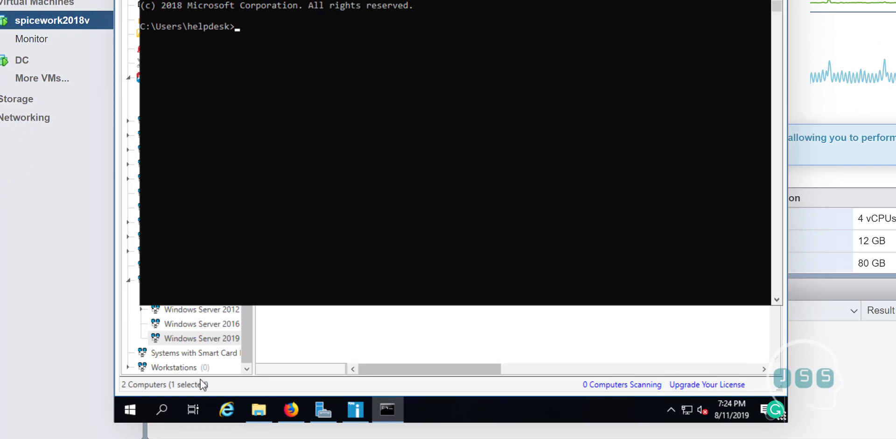
{"action": "type", "text": "gpupdate /force"}
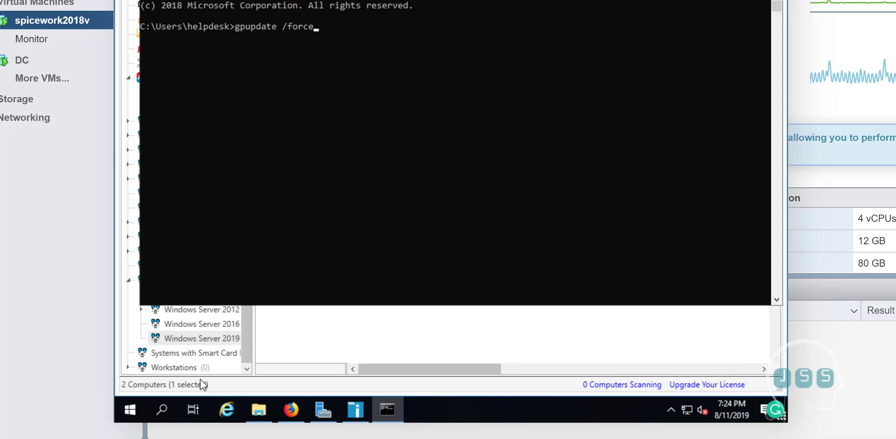
{"action": "key", "text": "Return"}
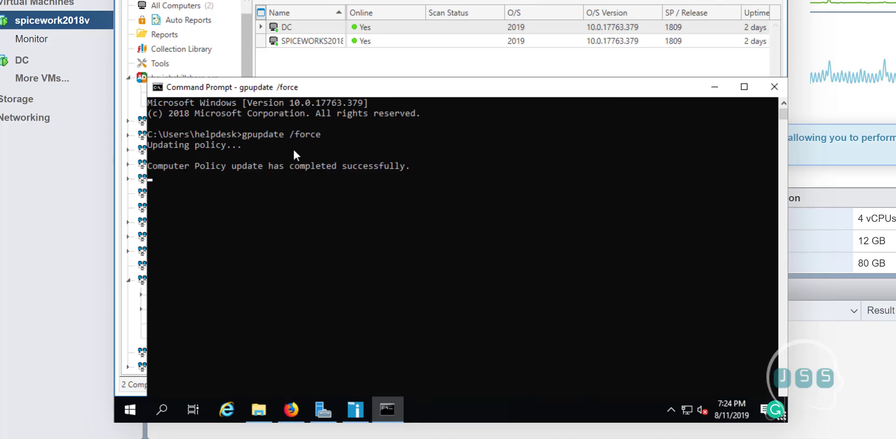
{"action": "left_click", "coordinate": [706, 89]}
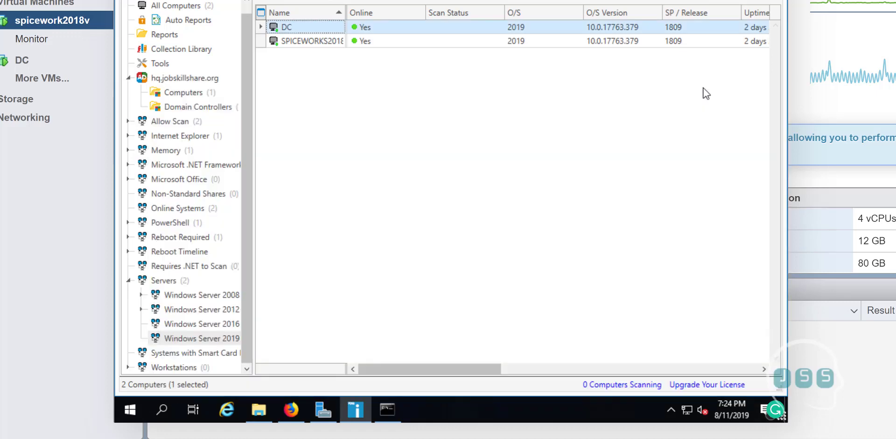
Select DC and SPICEWORKS2018V together and run gpupdate /force on both with the Run Command tool.
{"action": "left_click", "coordinate": [293, 40], "text": "shift"}
{"action": "right_click", "coordinate": [296, 36]}
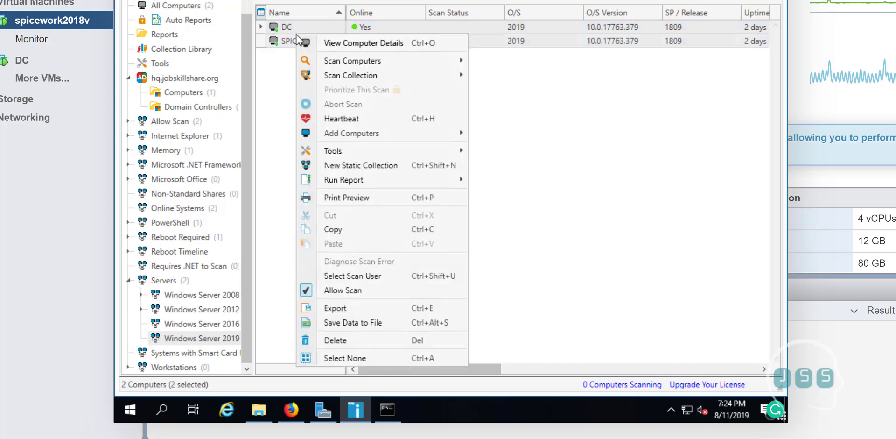
{"action": "key", "text": "Escape"}
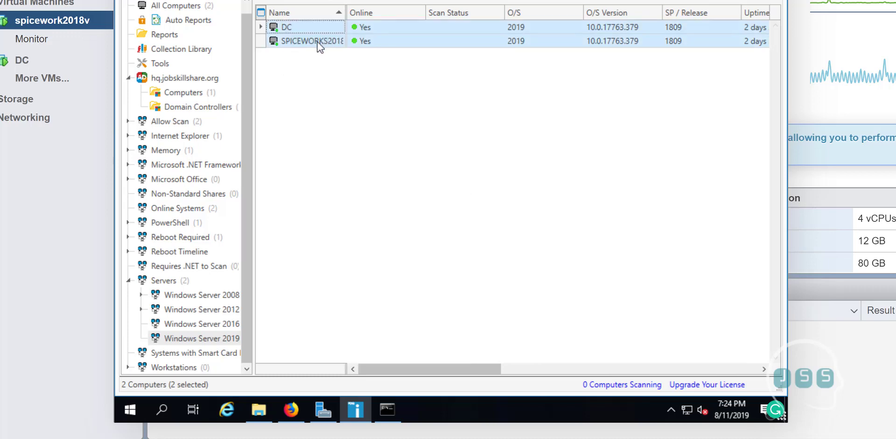
{"action": "right_click", "coordinate": [300, 39]}
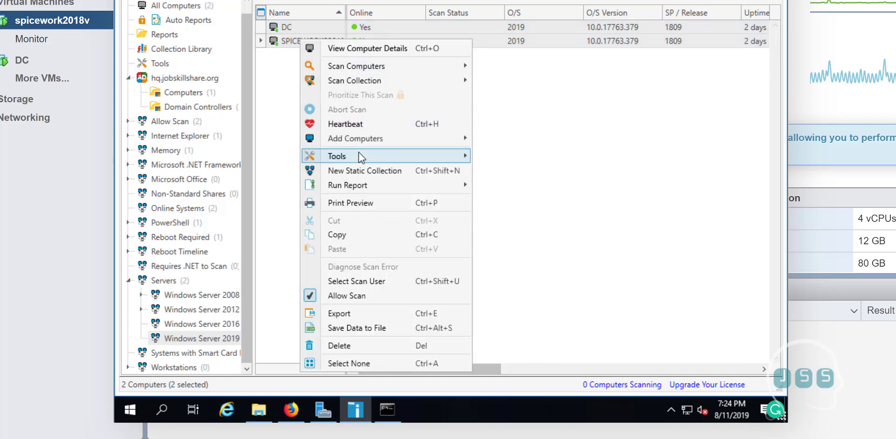
{"action": "mouse_move", "coordinate": [359, 156]}
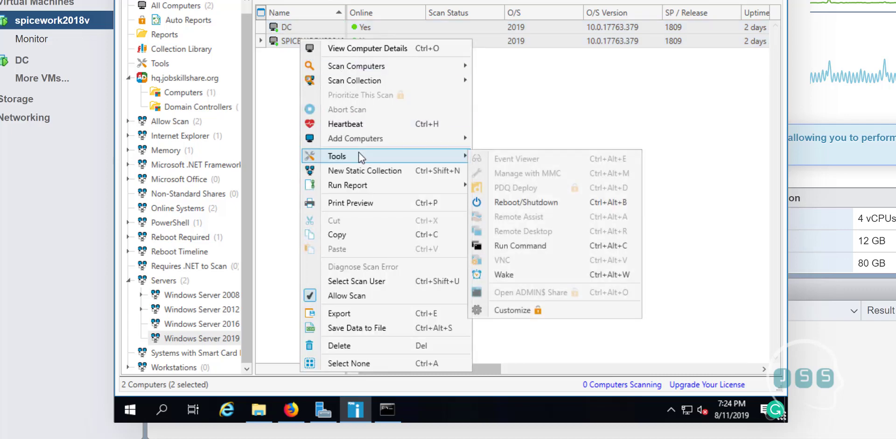
{"action": "left_click", "coordinate": [514, 249]}
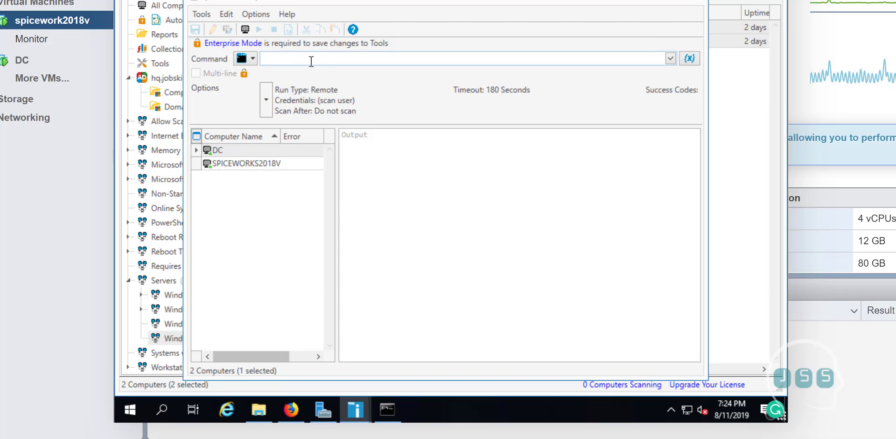
{"action": "type", "text": "gpupdate /force"}
{"action": "key", "text": "Return"}
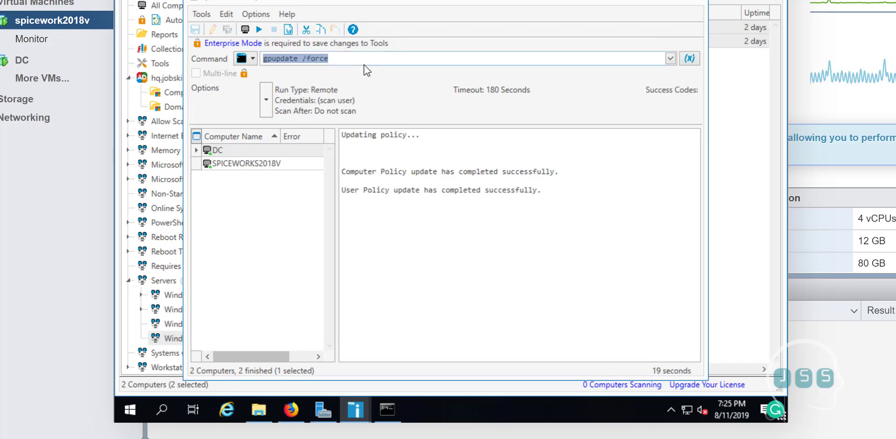
Replace the command with ipconfig and run it on both computers.
{"action": "left_click", "coordinate": [352, 61]}
{"action": "left_click_drag", "start_coordinate": [348, 58], "coordinate": [254, 61]}
{"action": "type", "text": "ipconfig"}
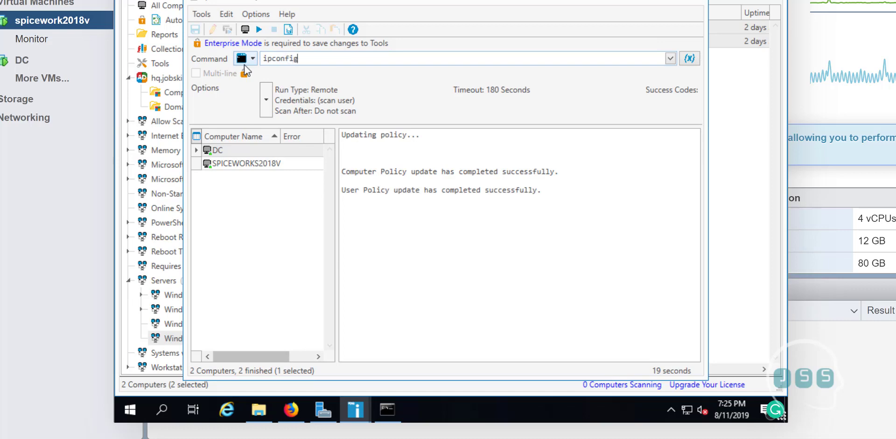
{"action": "key", "text": "Return"}
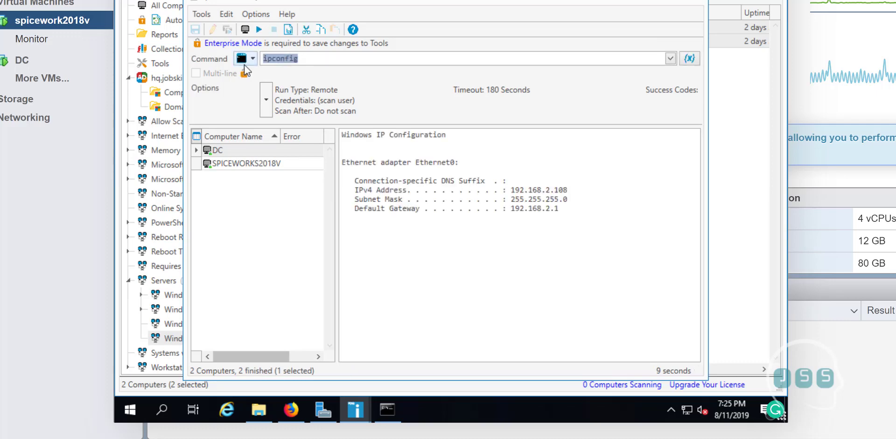
Compare the ipconfig output of SPICEWORKS2018V and DC by switching between the two computers.
{"action": "left_click", "coordinate": [273, 165]}
{"action": "left_click", "coordinate": [273, 150]}
{"action": "left_click", "coordinate": [273, 164]}
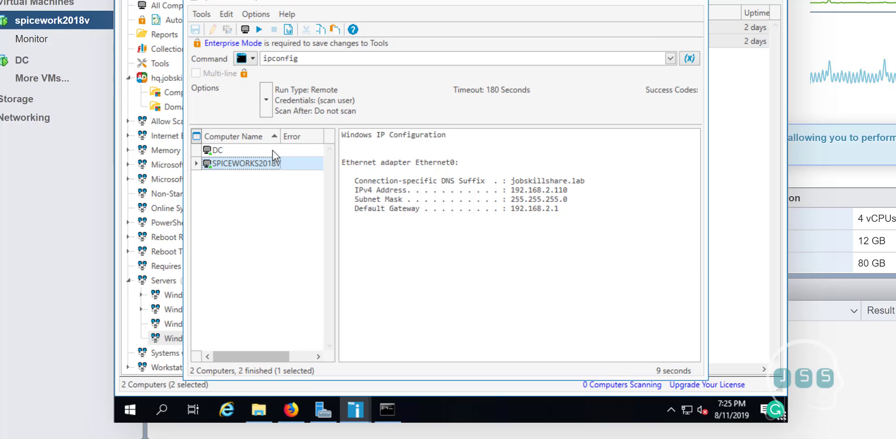
{"action": "left_click", "coordinate": [267, 151]}
{"action": "left_click", "coordinate": [266, 163]}
{"action": "left_click", "coordinate": [263, 150]}
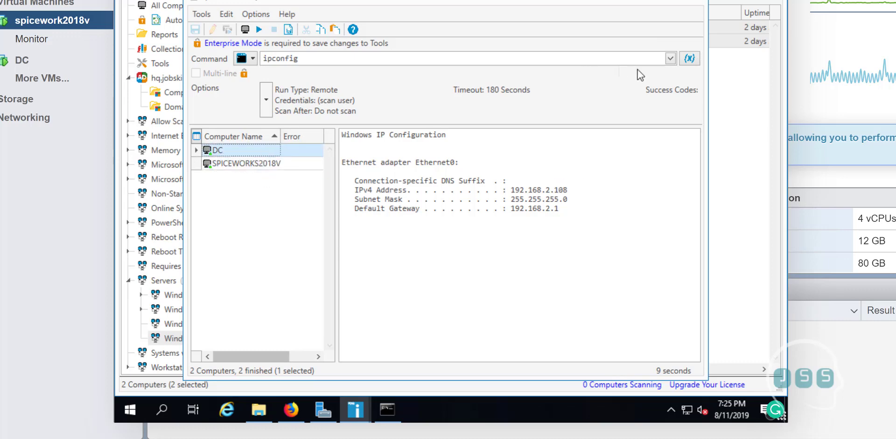
Recall gpupdate /force from the command history and show the available command types.
{"action": "left_click", "coordinate": [668, 63]}
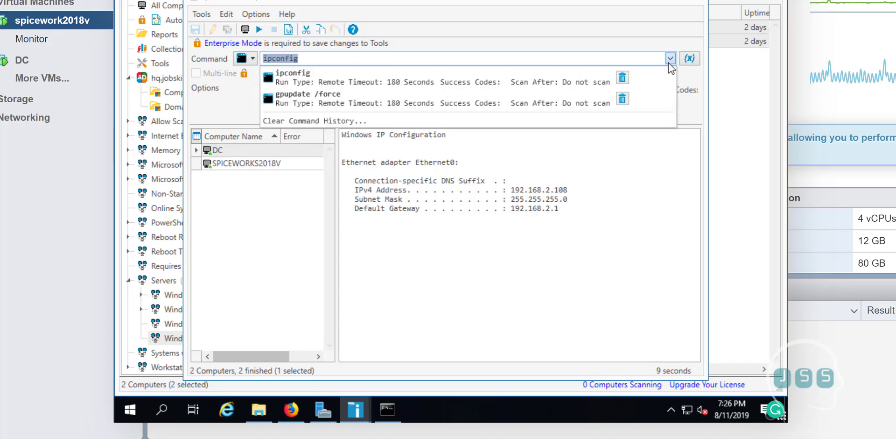
{"action": "left_click", "coordinate": [318, 105]}
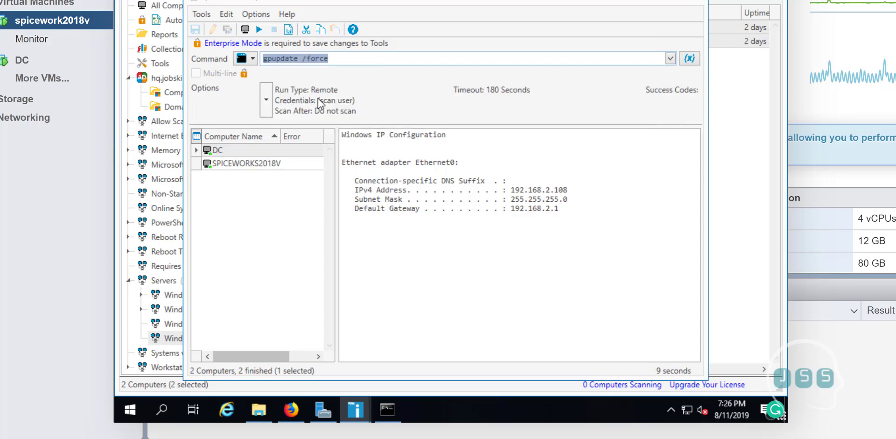
{"action": "left_click", "coordinate": [242, 64]}
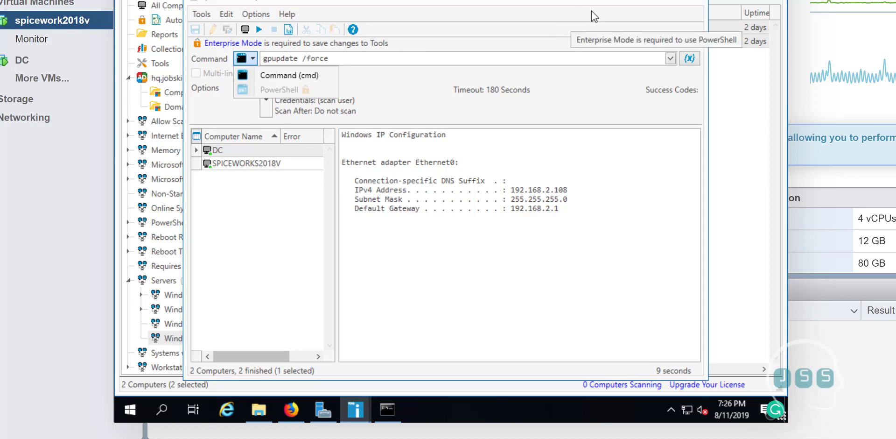
Reposition the Run Command window, highlight the gpupdate /force command, and show the command history.
{"action": "mouse_move", "coordinate": [547, 2]}
{"action": "left_mouse_down"}
{"action": "mouse_move", "coordinate": [660, 22]}
{"action": "mouse_move", "coordinate": [561, 8]}
{"action": "left_mouse_up"}
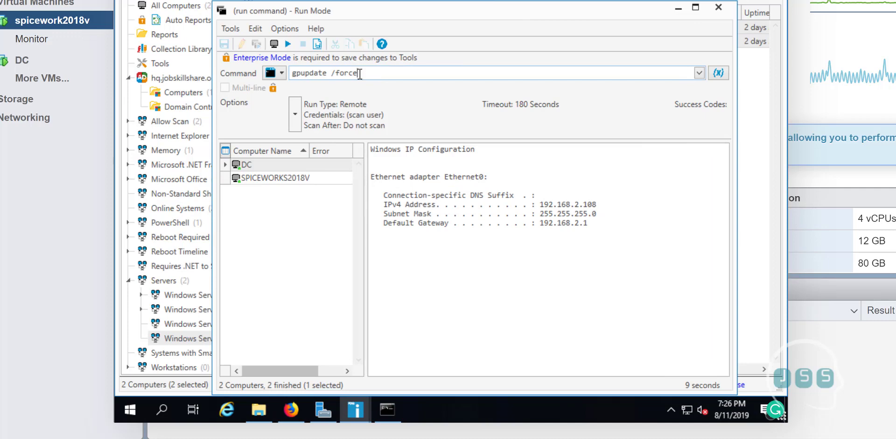
{"action": "left_click_drag", "start_coordinate": [358, 74], "coordinate": [294, 74]}
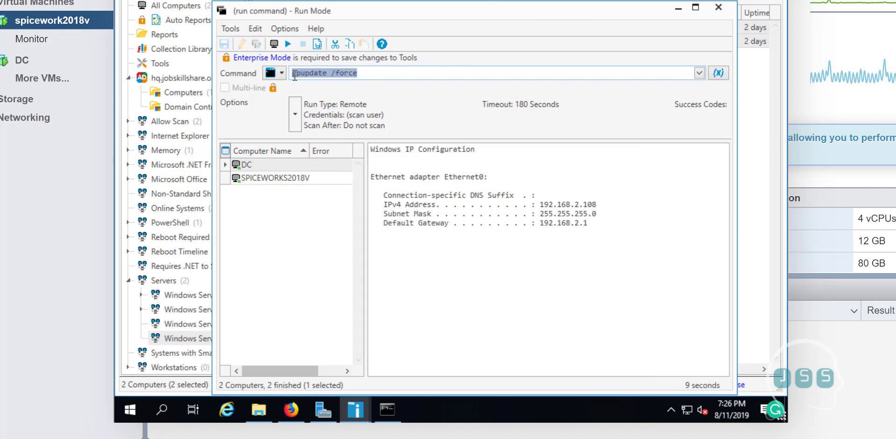
{"action": "left_click", "coordinate": [698, 73]}
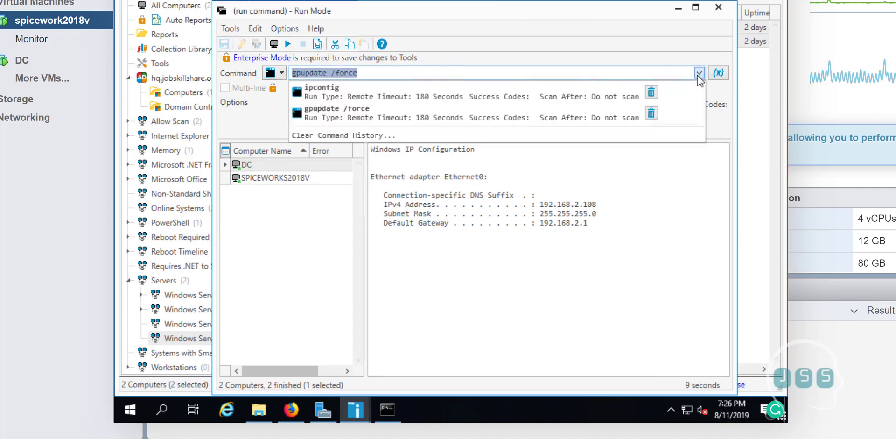